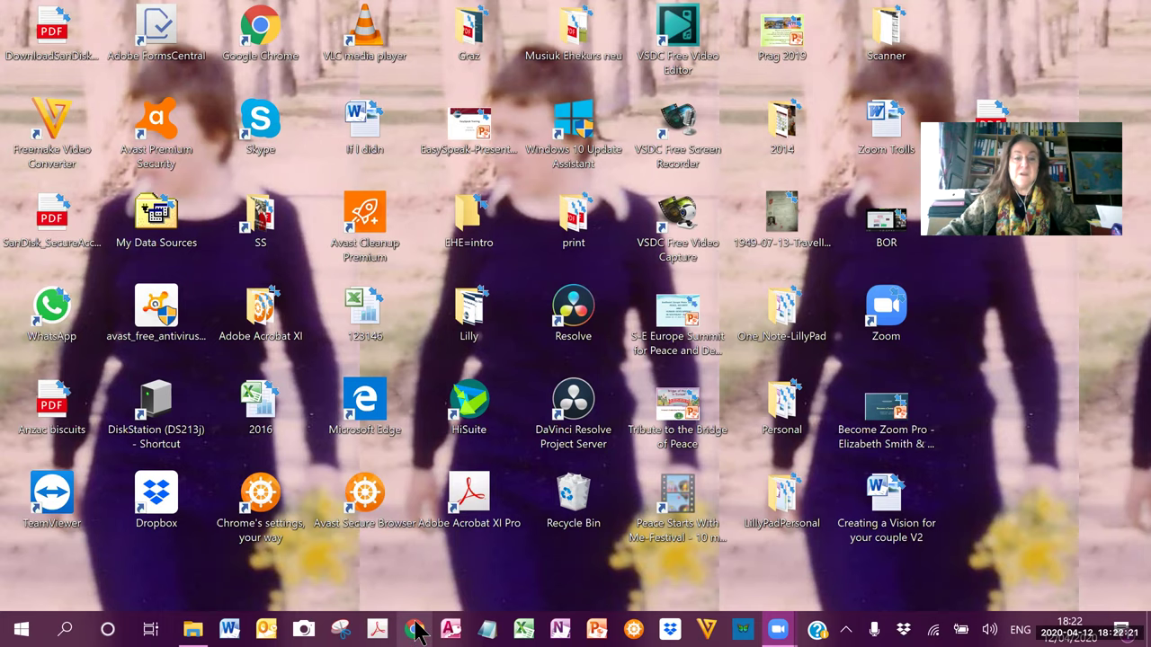
# Launch Google Chrome from the Windows taskbar.
pyautogui.click(416, 630)
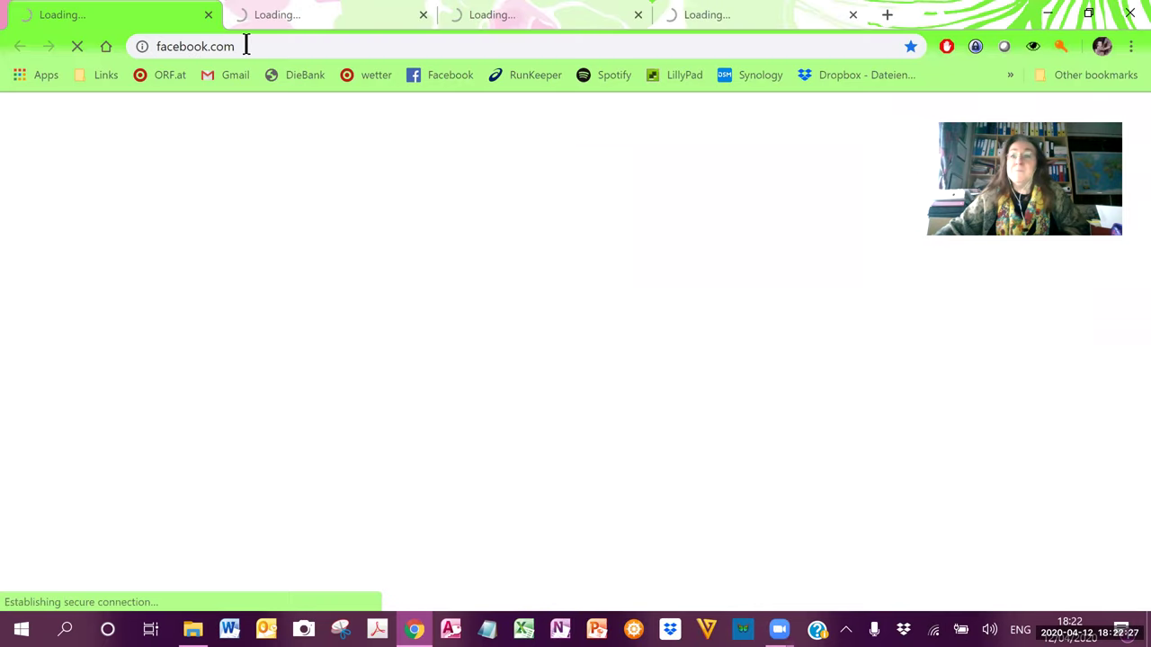
# Replace facebook.com with youtube.com in the first tab's address bar.
pyautogui.click(245, 45)
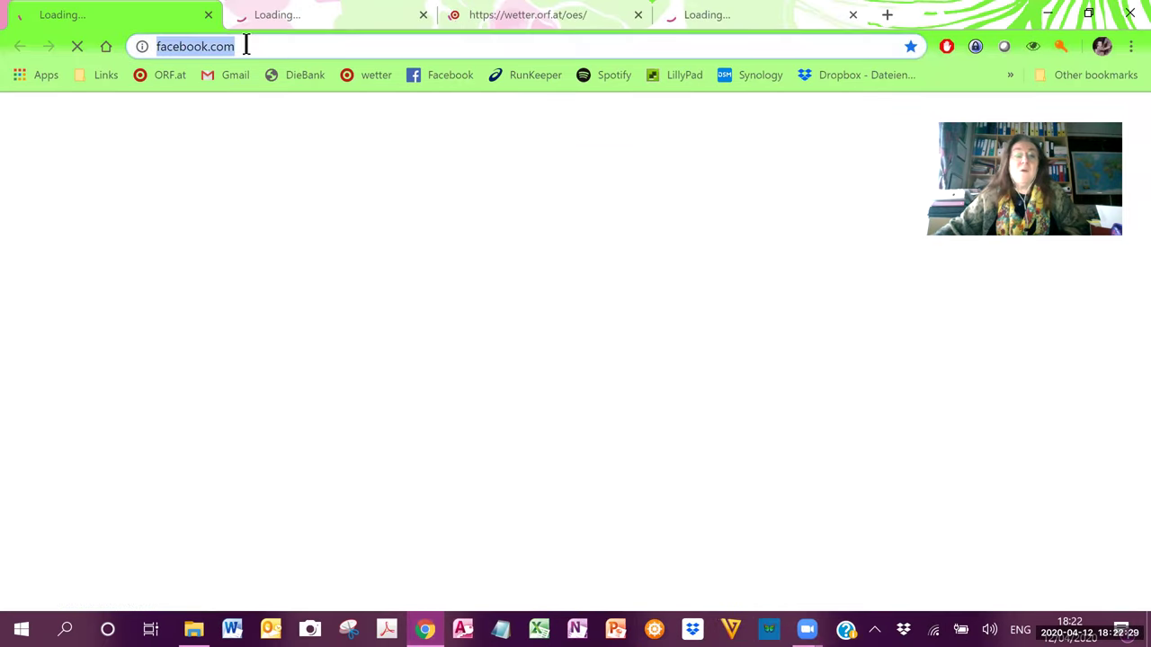
pyautogui.write('yo')
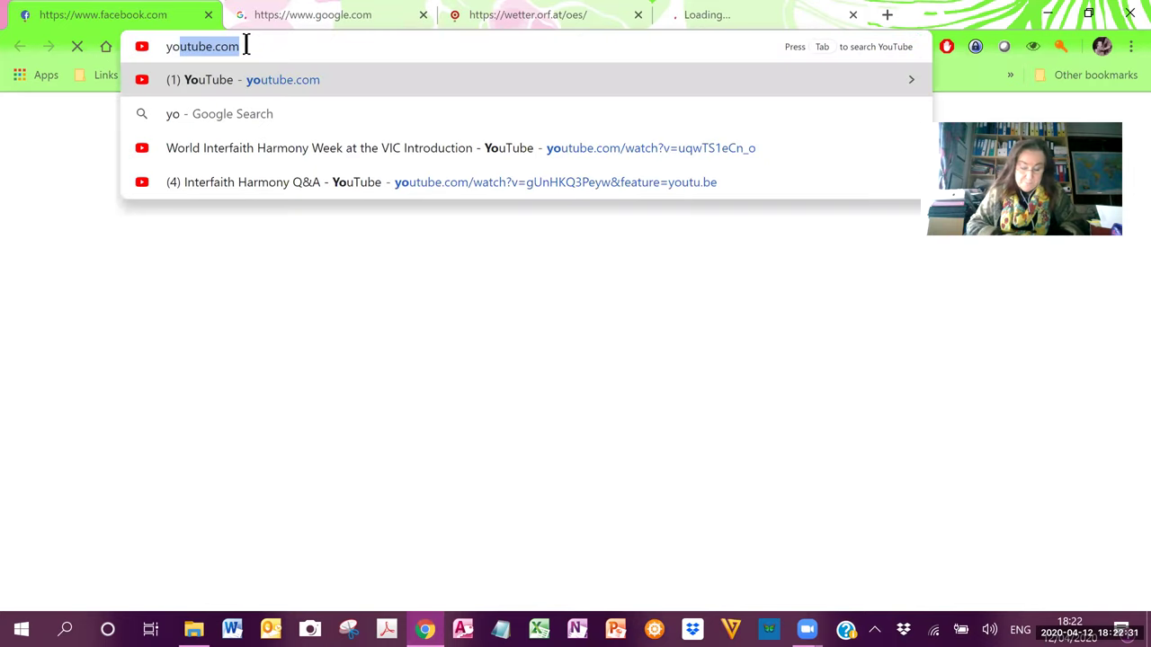
pyautogui.write('utu')
pyautogui.press('Return')
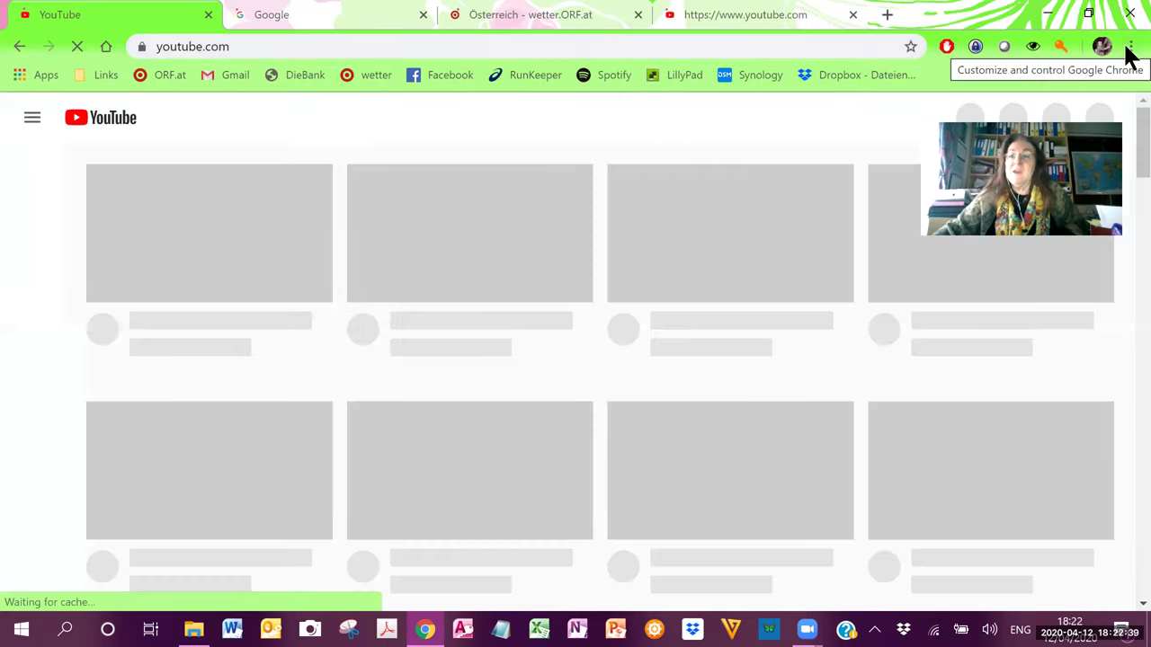
# Open YouTube's Upload video dialog from the Create camera menu.
pyautogui.click(1130, 46)
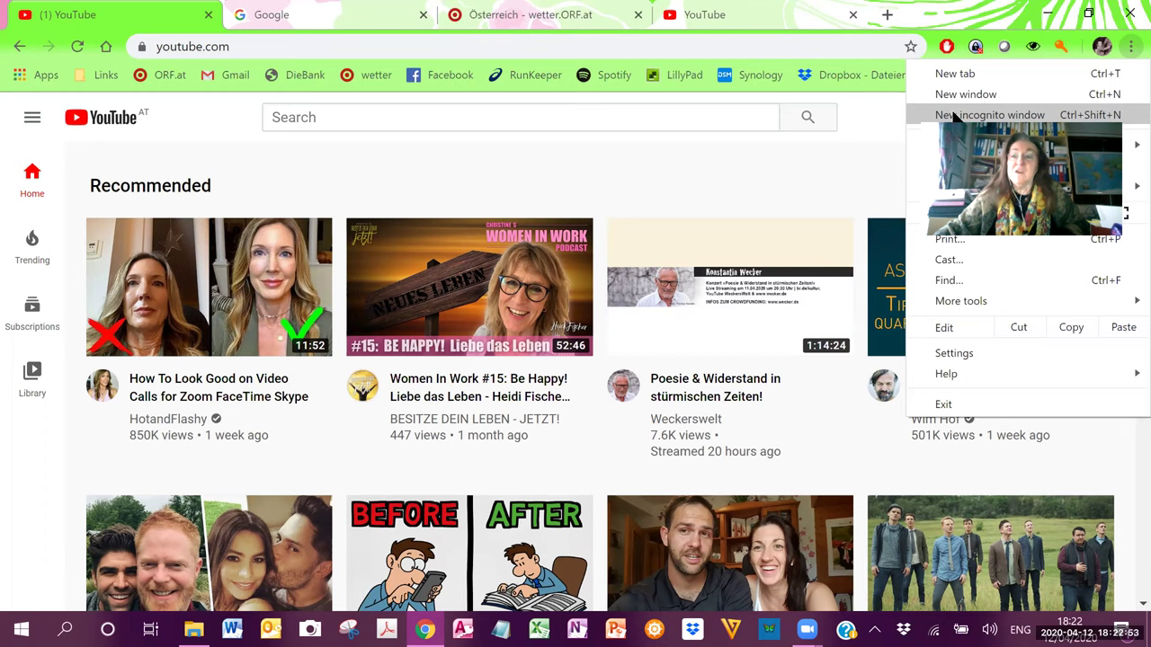
pyautogui.click(831, 145)
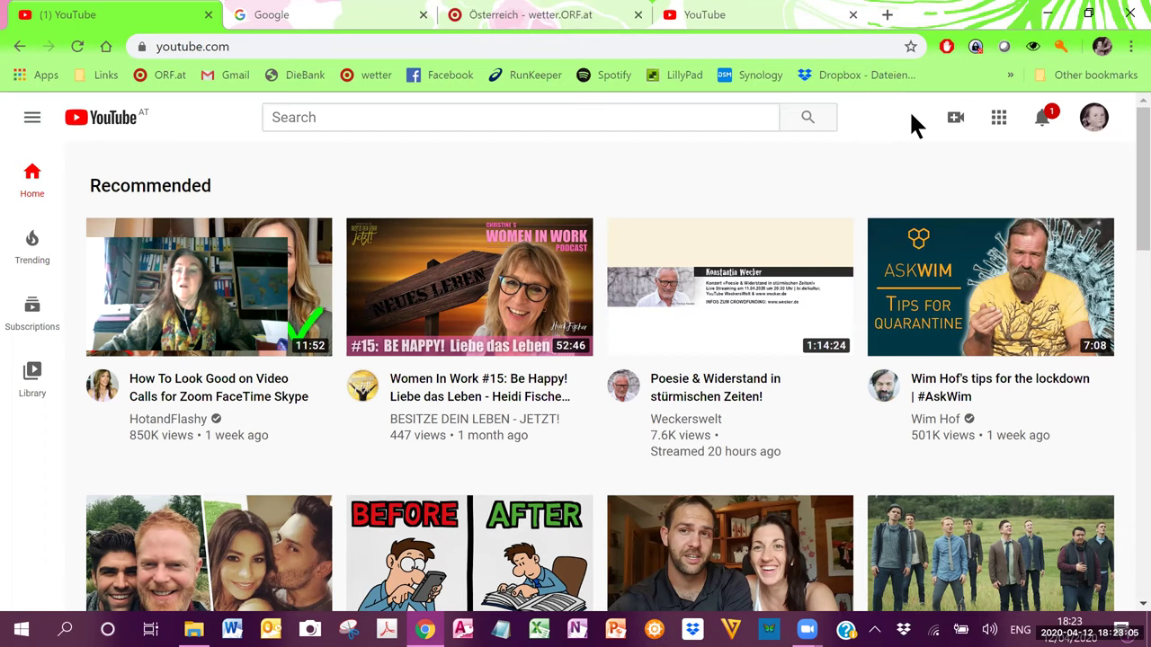
pyautogui.click(955, 121)
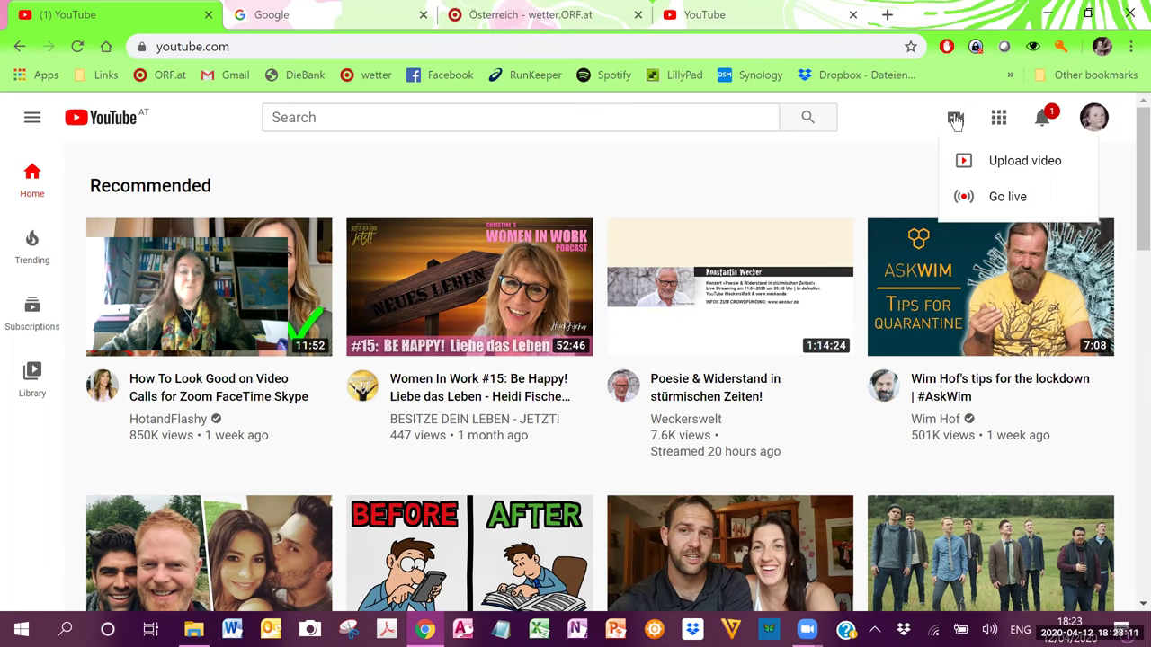
pyautogui.click(1015, 162)
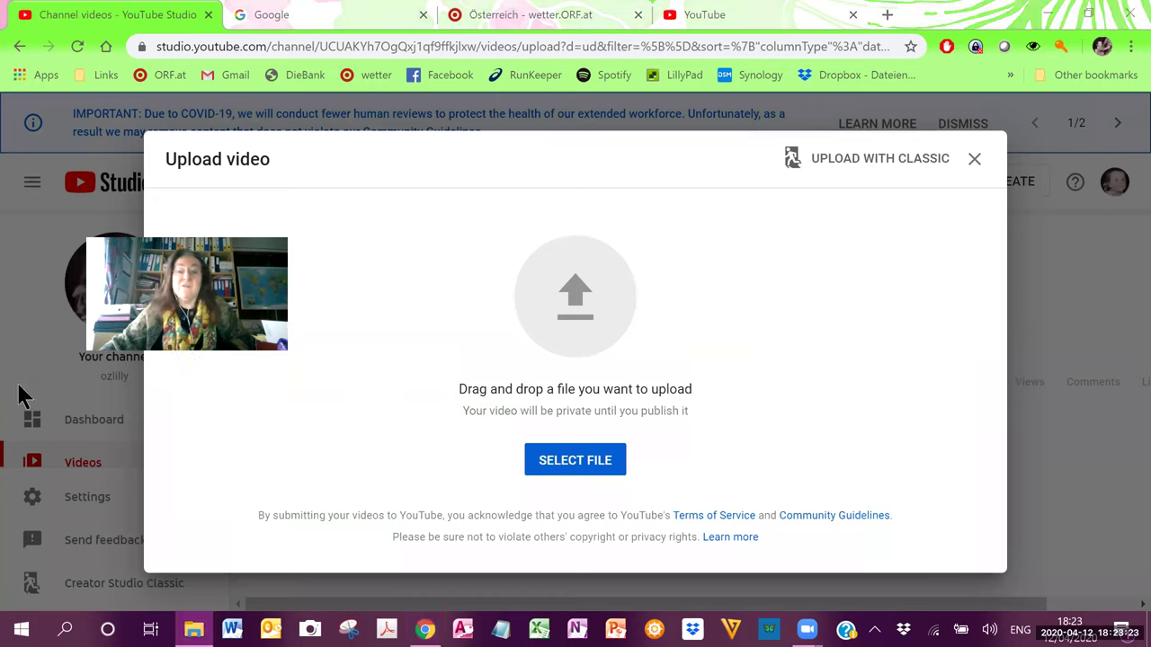
# Drag the 'zoom 0' video file onto the Upload video drop zone.
pyautogui.moveTo(18, 392)
pyautogui.mouseDown()
pyautogui.moveTo(558, 333)
pyautogui.moveTo(725, 341)
pyautogui.mouseUp()
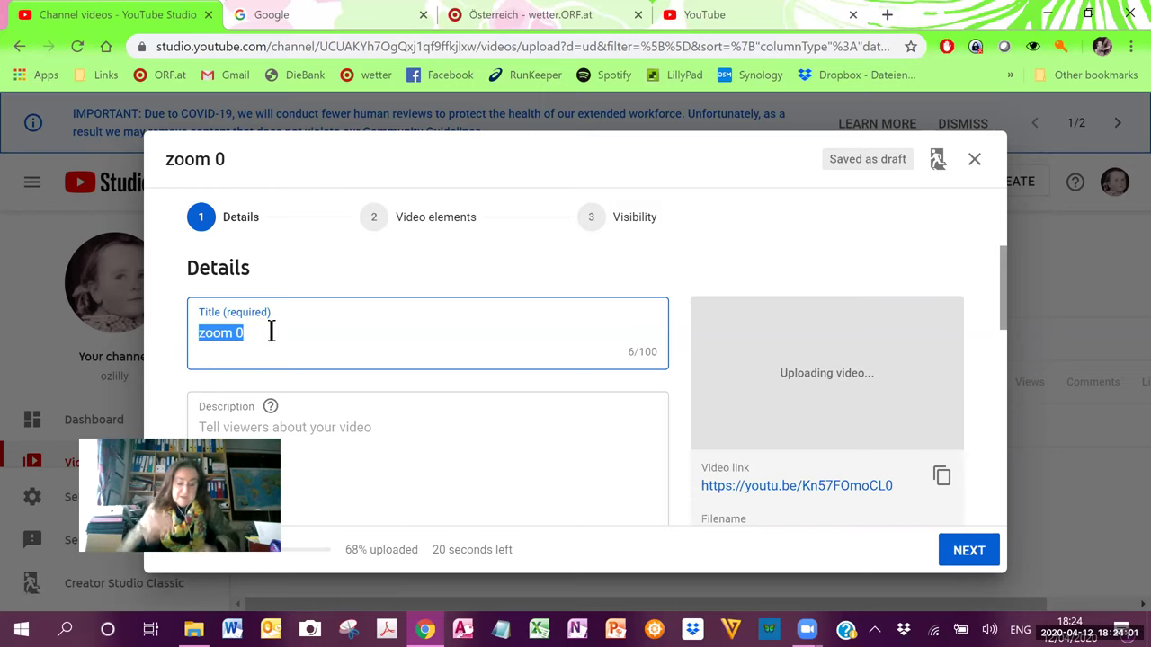
# Title the video 'How to upload videos to YouTube' with description 'Webinar for VIC Toastmasters ad… zoom meetings'.
pyautogui.write('Ho')
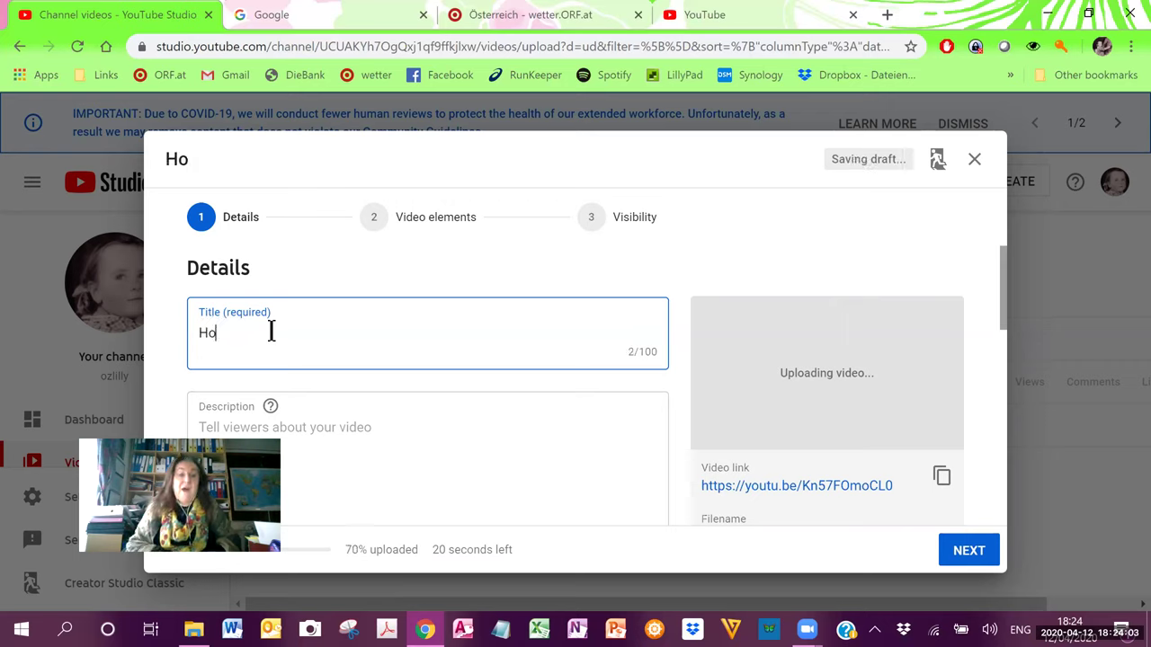
pyautogui.write('w to uploa')
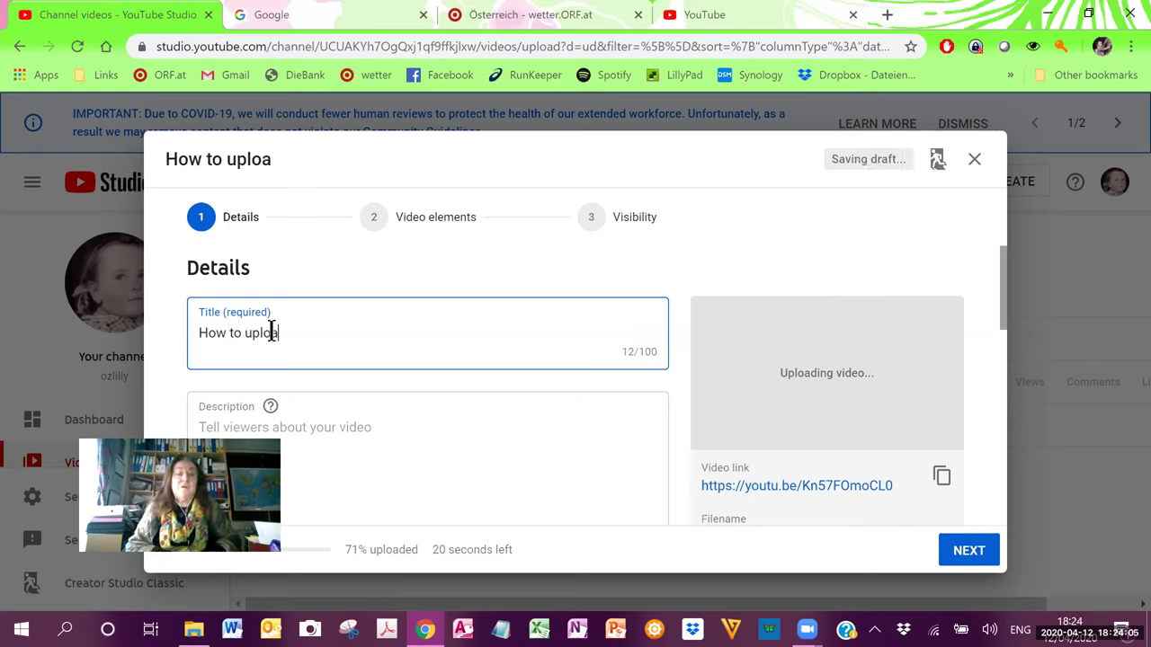
pyautogui.write('d video')
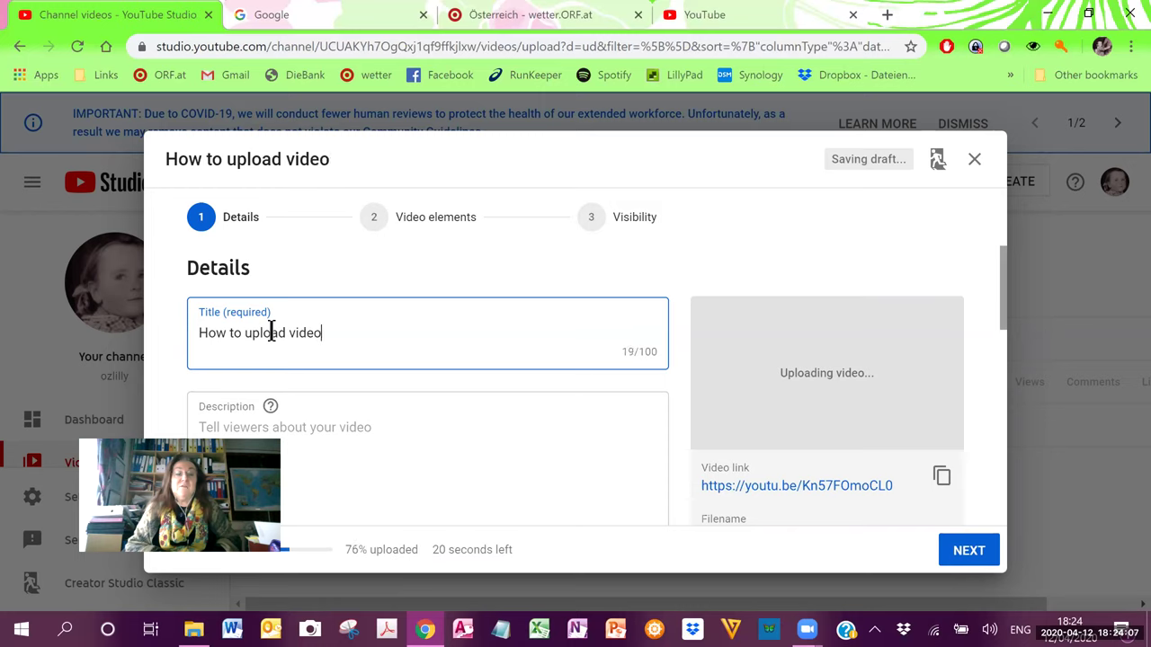
pyautogui.write('s to You')
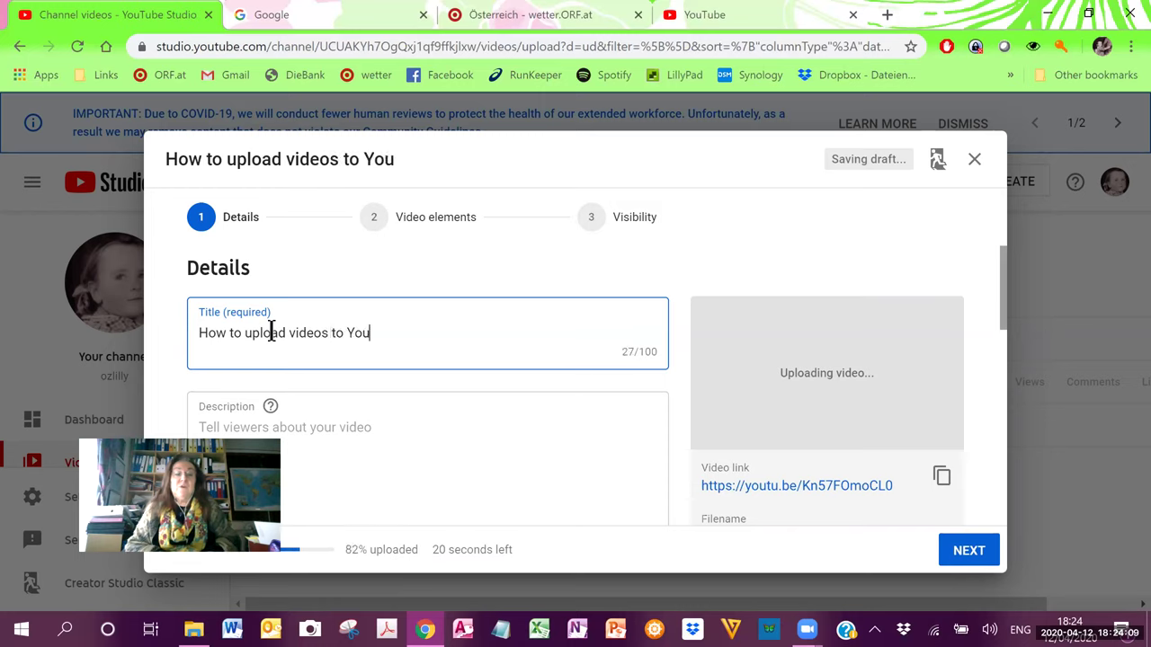
pyautogui.write('Tube')
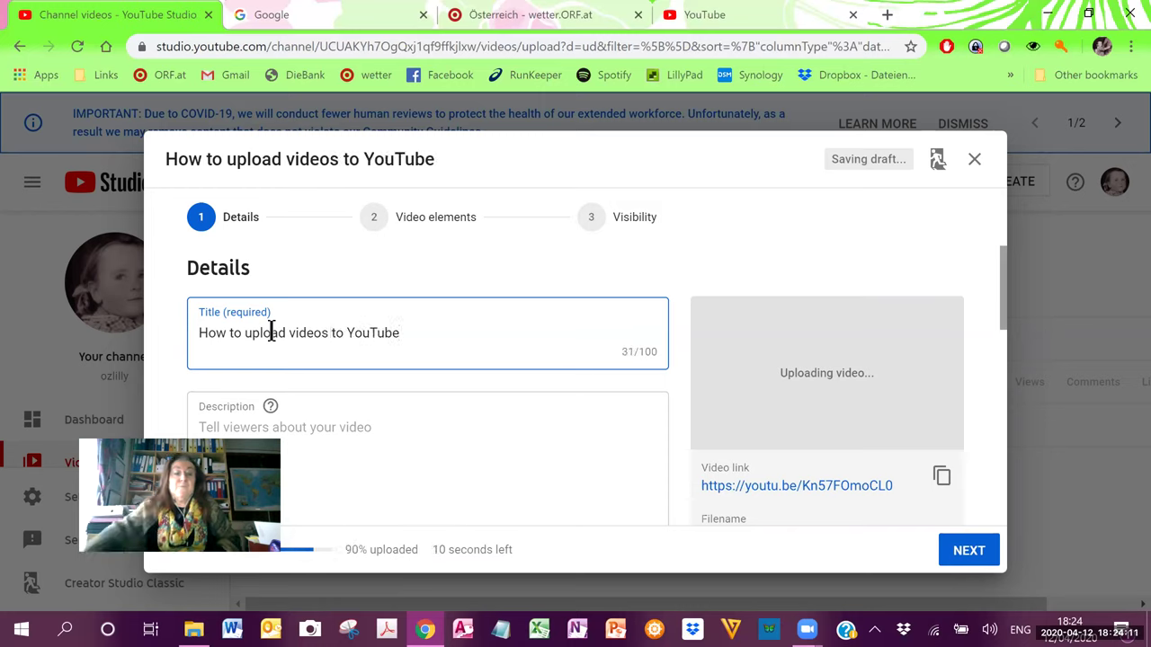
pyautogui.click(322, 436)
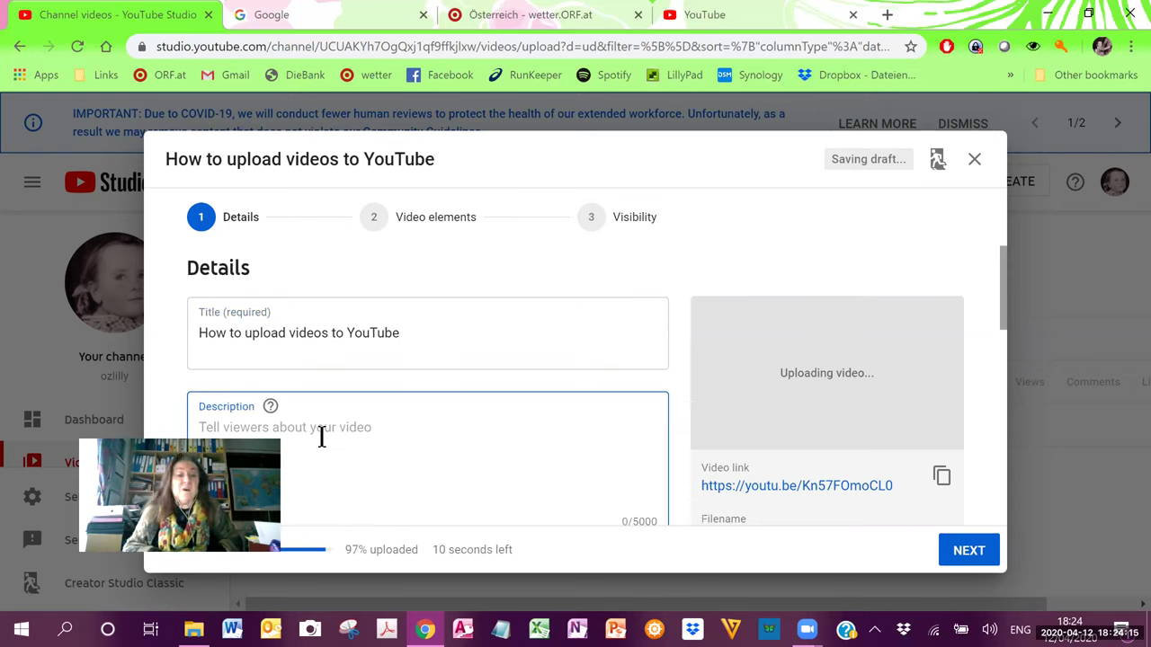
pyautogui.write('Webinar')
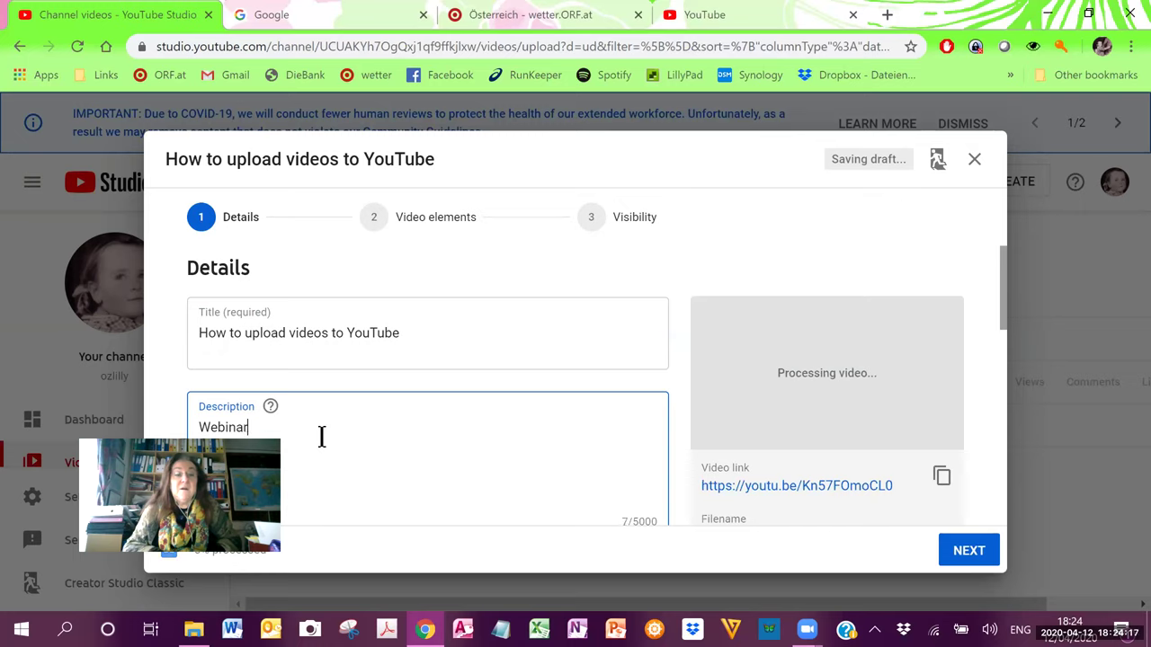
pyautogui.write(' for VIC ')
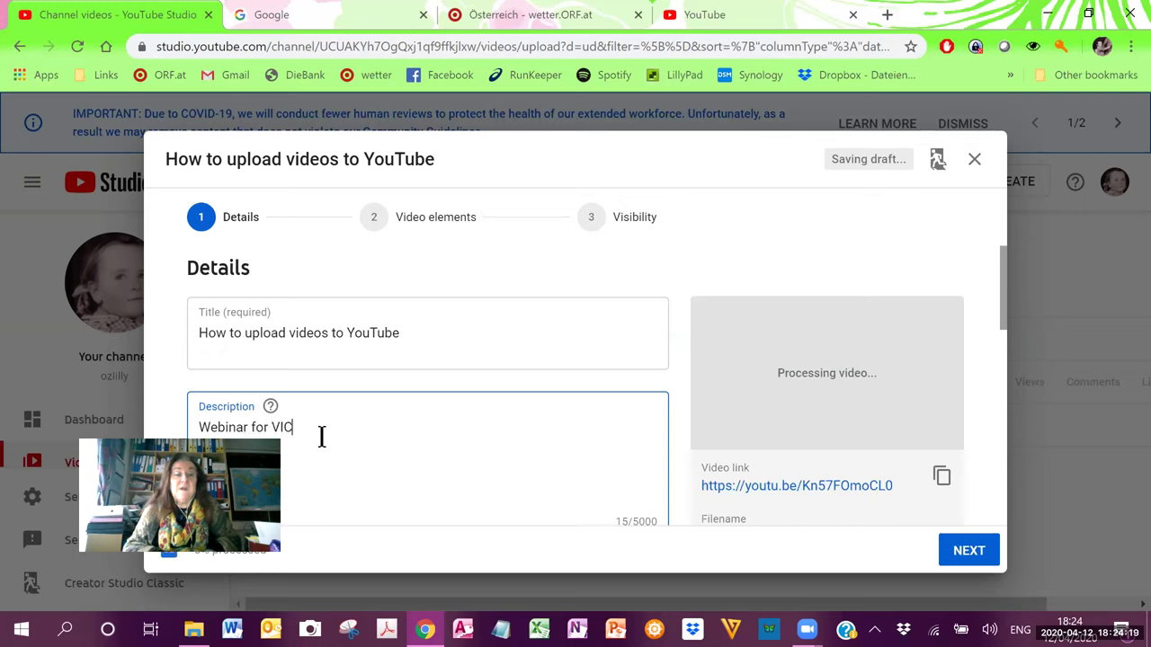
pyautogui.write('Toastmasters ')
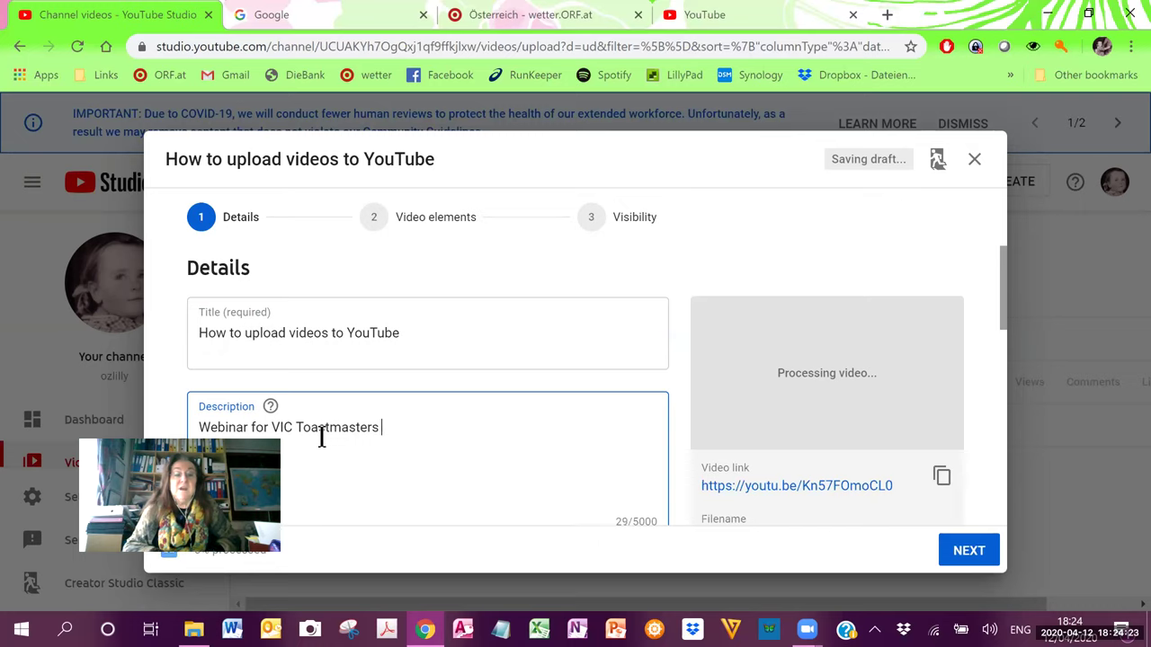
pyautogui.write('admins to share')
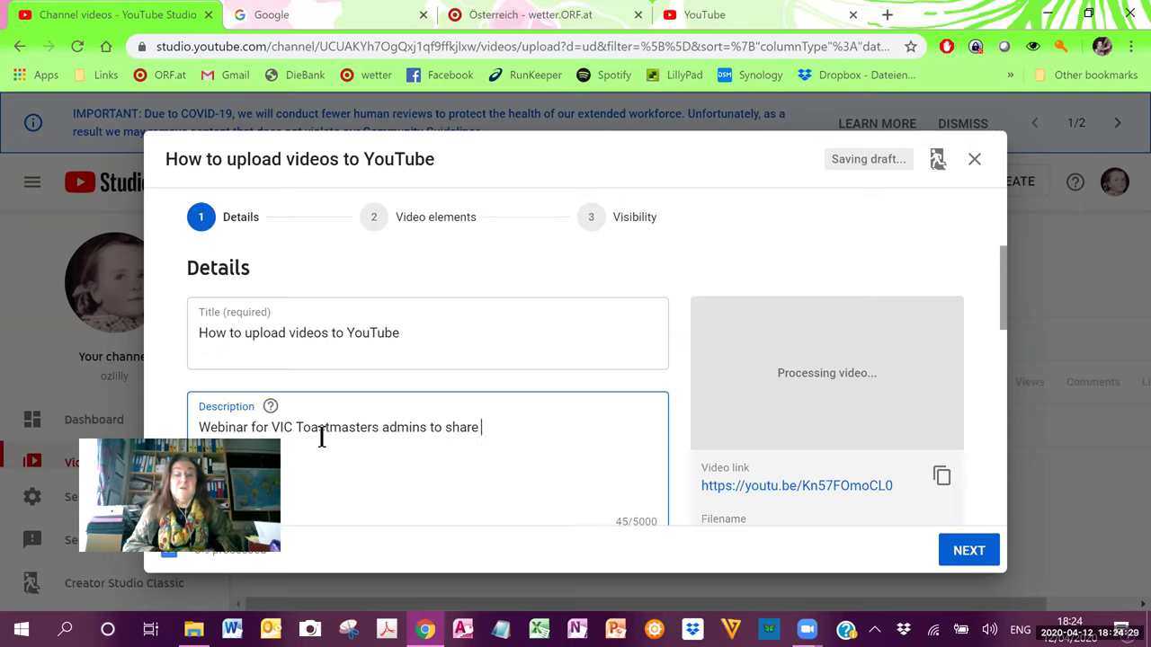
pyautogui.write('zoom meetings')
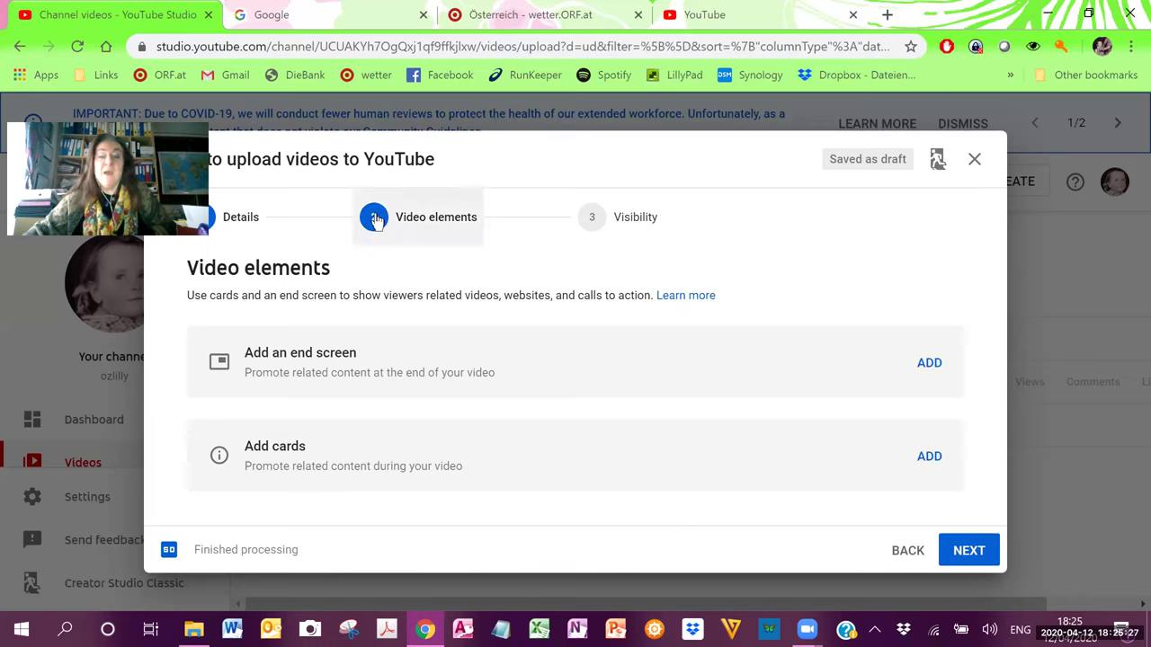
# Skip the end screen and cards and advance to the Visibility step.
pyautogui.click(971, 552)
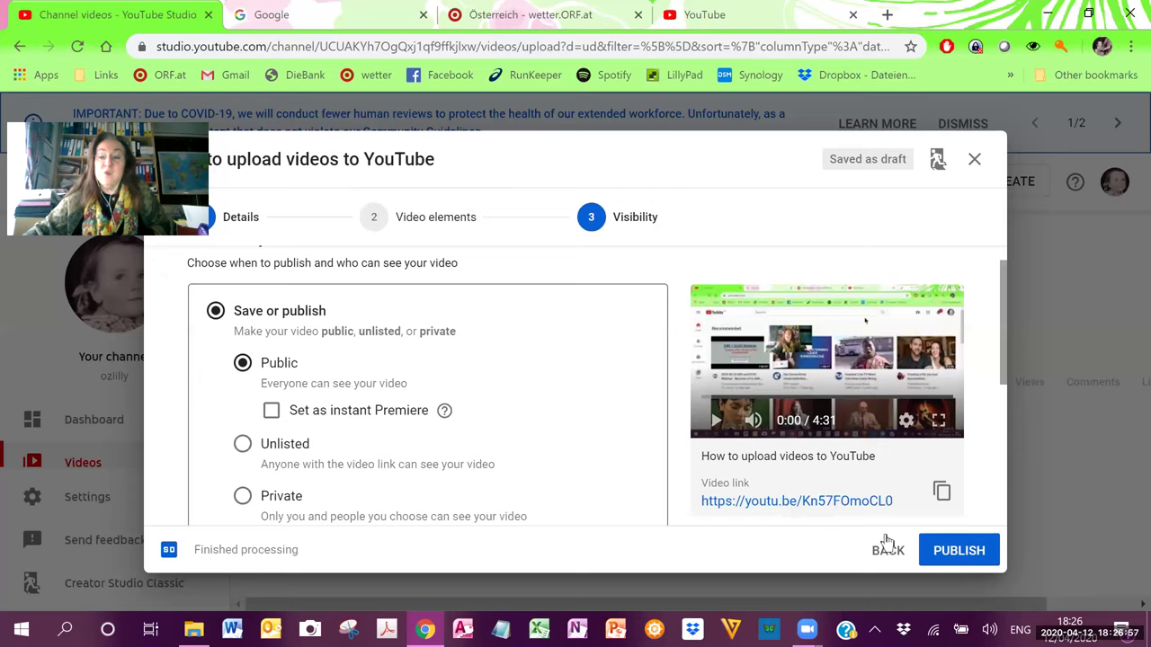
# Select the youtu.be video link text on the Visibility step.
pyautogui.moveTo(897, 501); pyautogui.dragTo(694, 500)
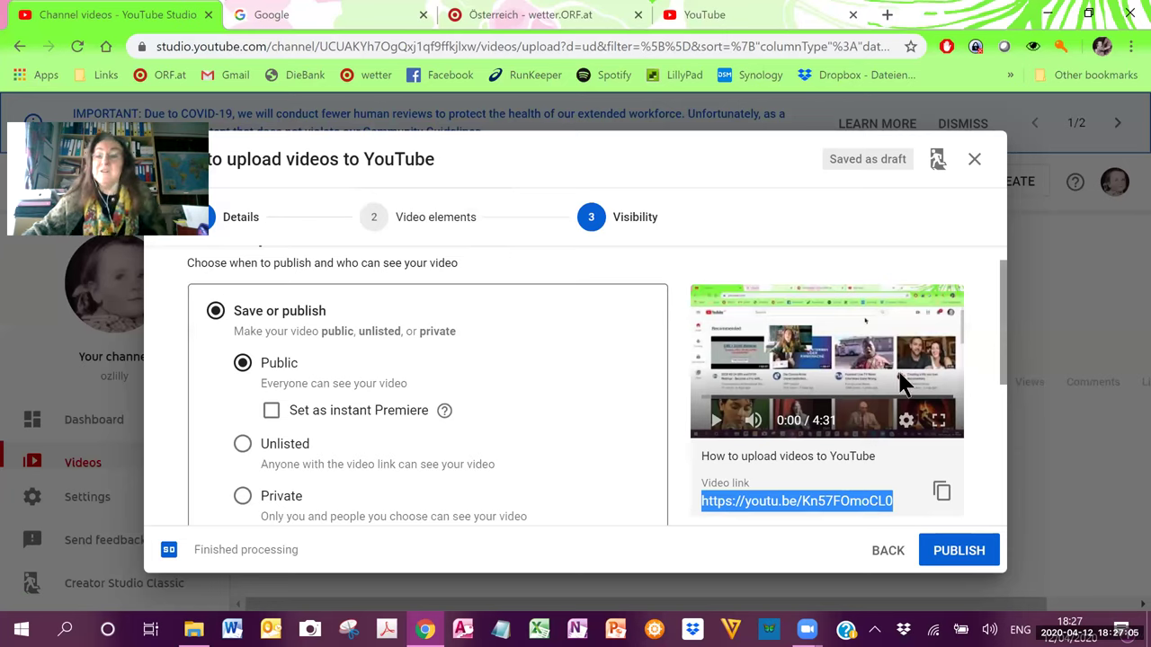
# Publish the video, then share its link to LinkedIn from the Video published dialog.
pyautogui.click(964, 554)
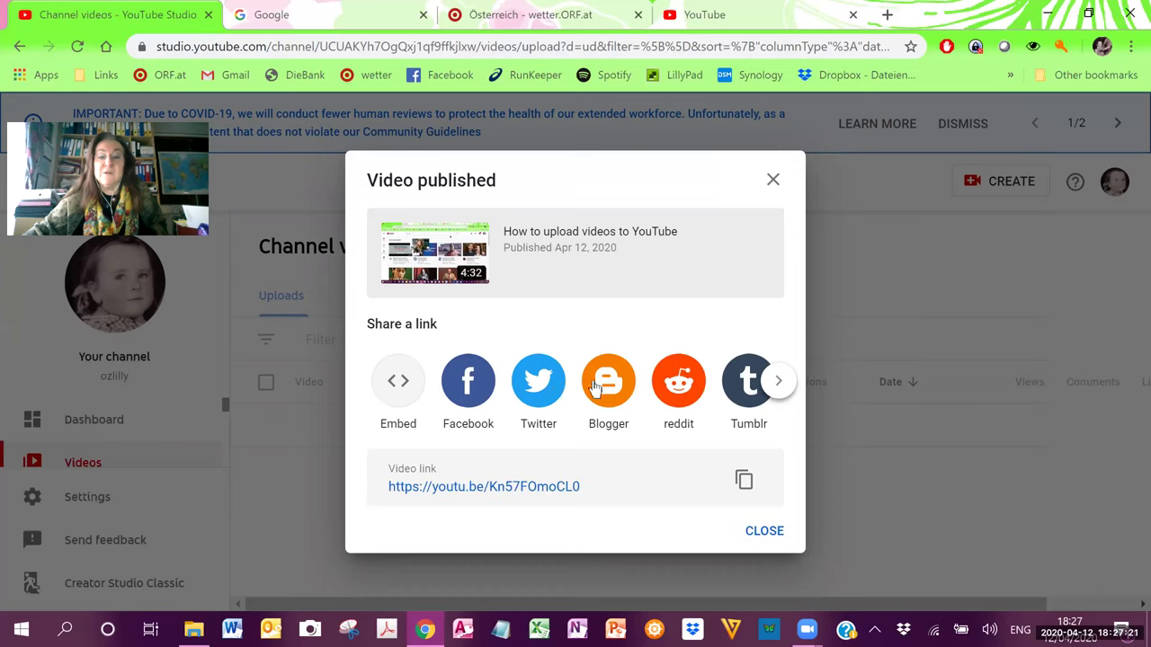
pyautogui.click(779, 382)
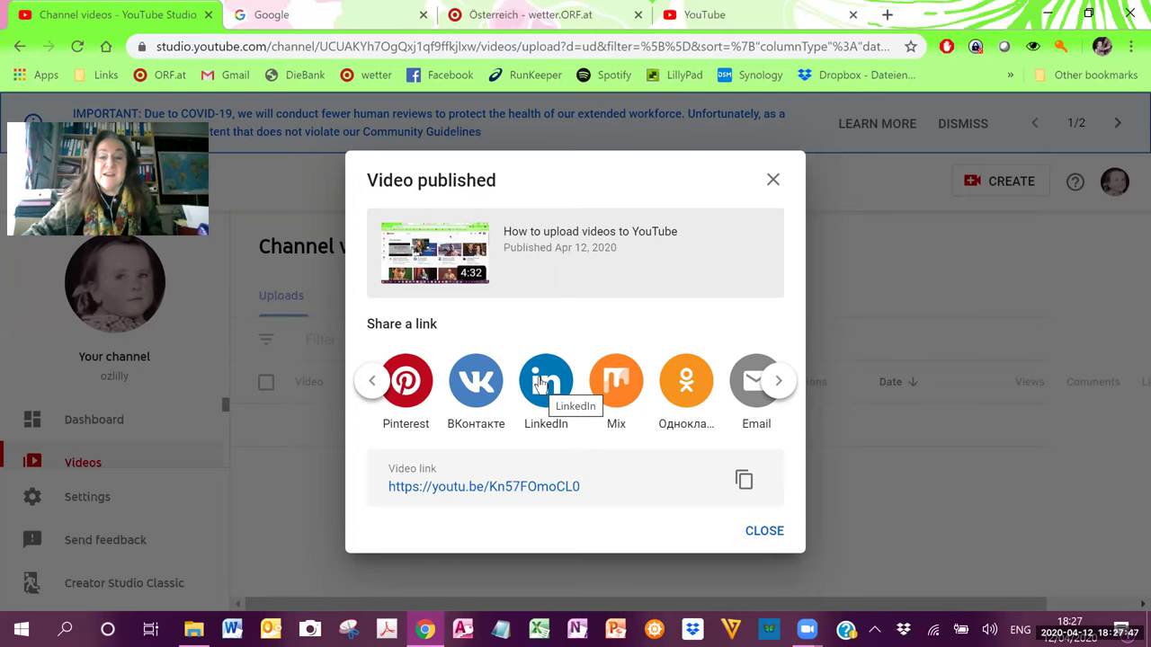
pyautogui.click(542, 382)
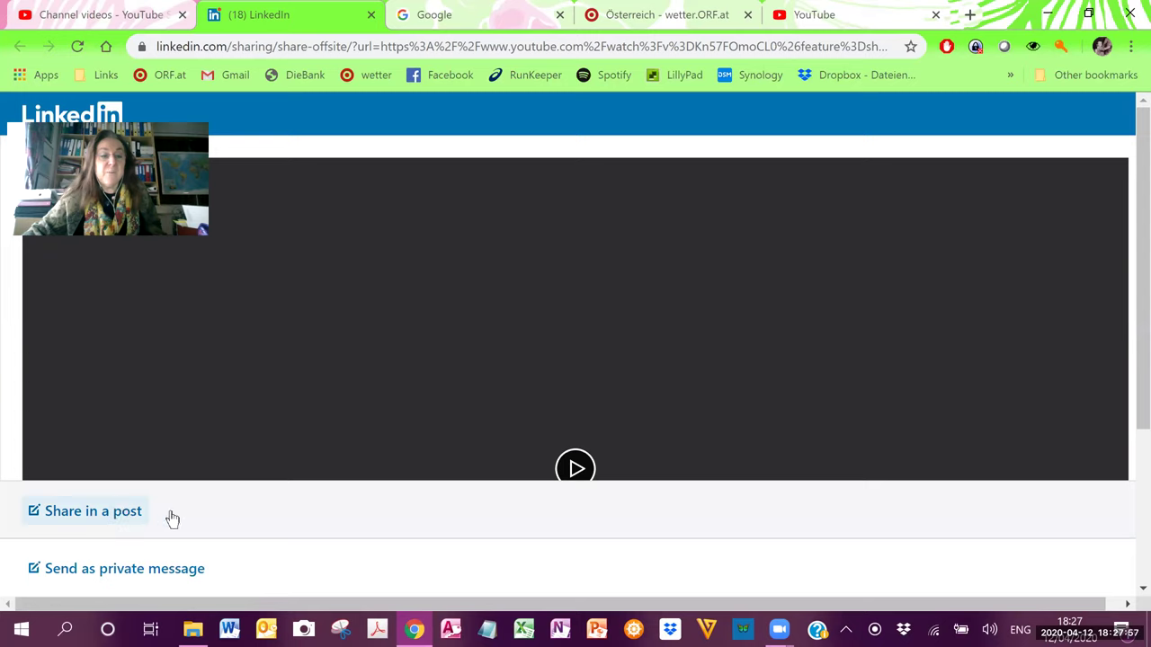
# Scroll the LinkedIn share page to the embedded video and start its preview.
pyautogui.scroll(-2, 261, 543)
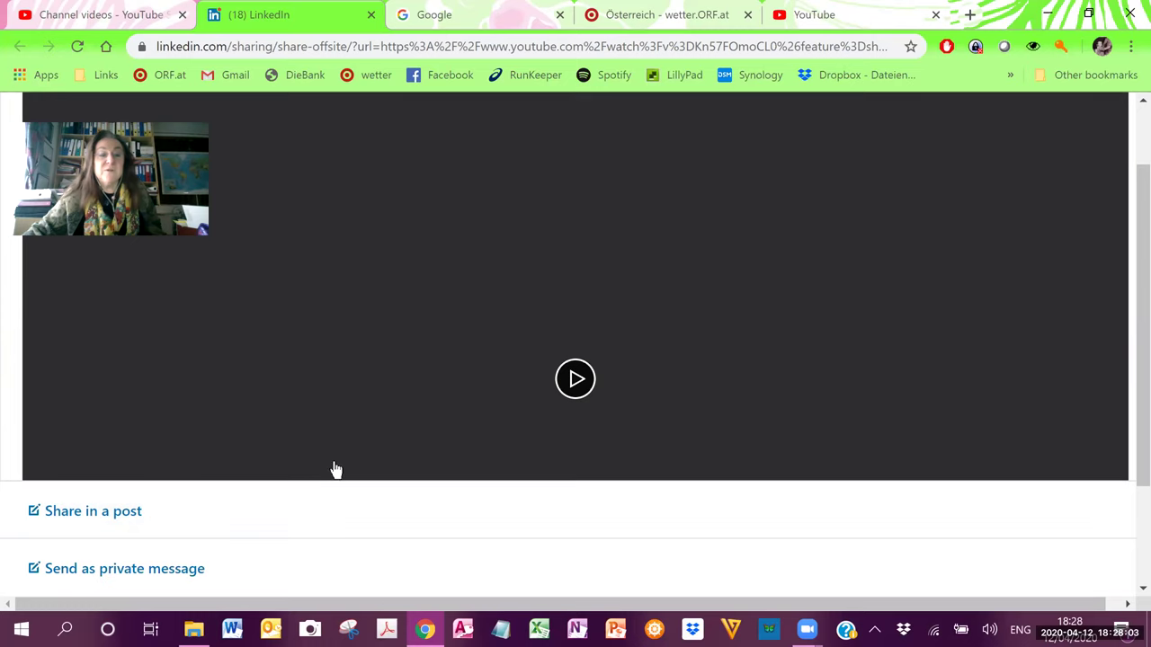
pyautogui.scroll(2, 306, 416)
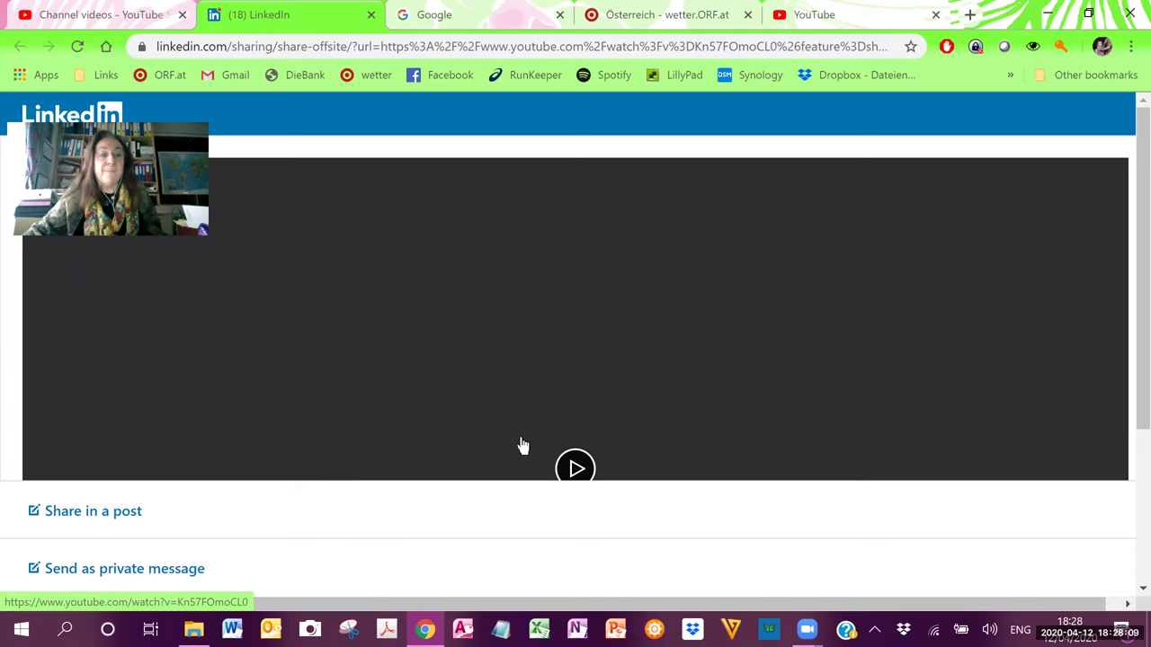
pyautogui.scroll(-2, 575, 463)
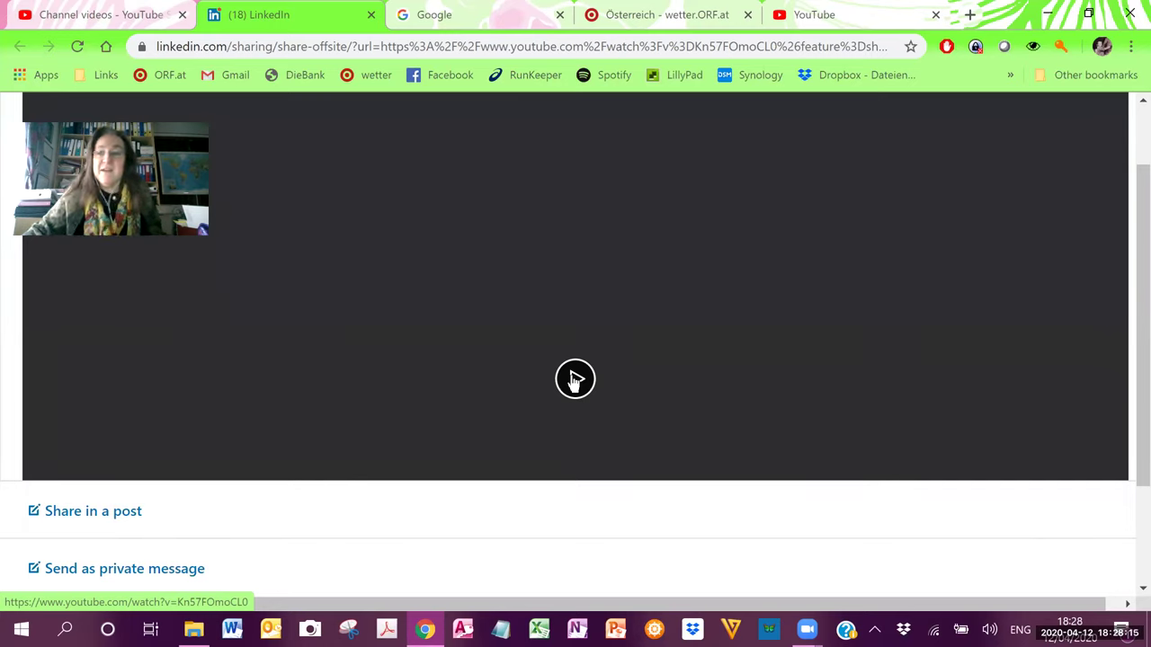
pyautogui.scroll(2, 586, 378)
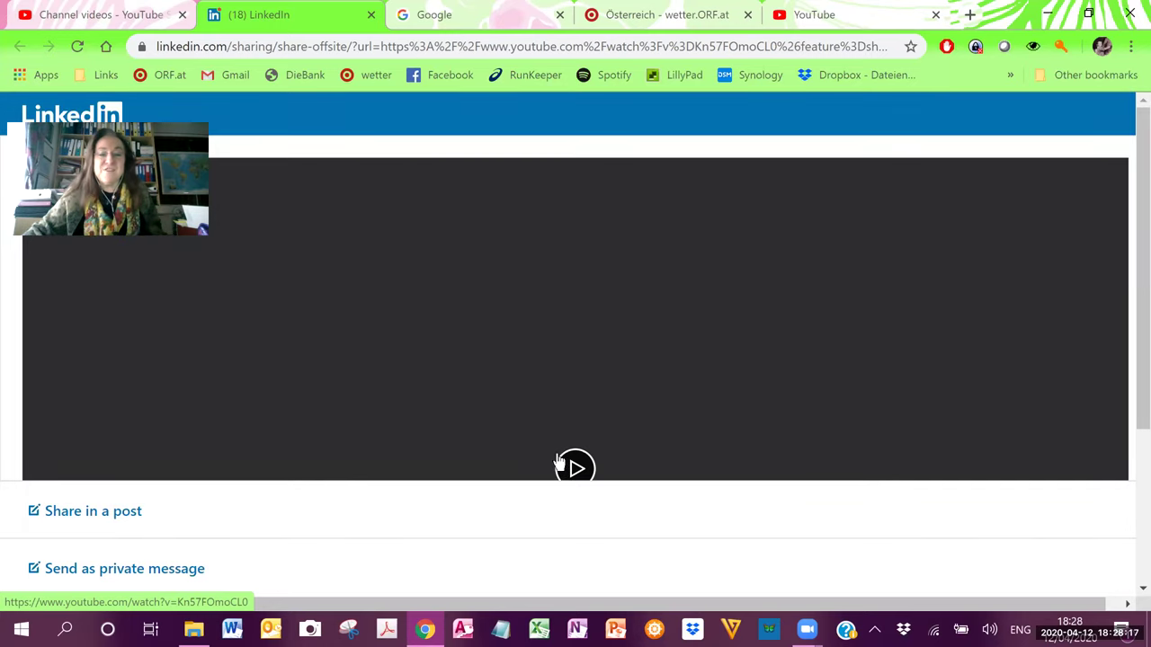
pyautogui.scroll(-2, 582, 423)
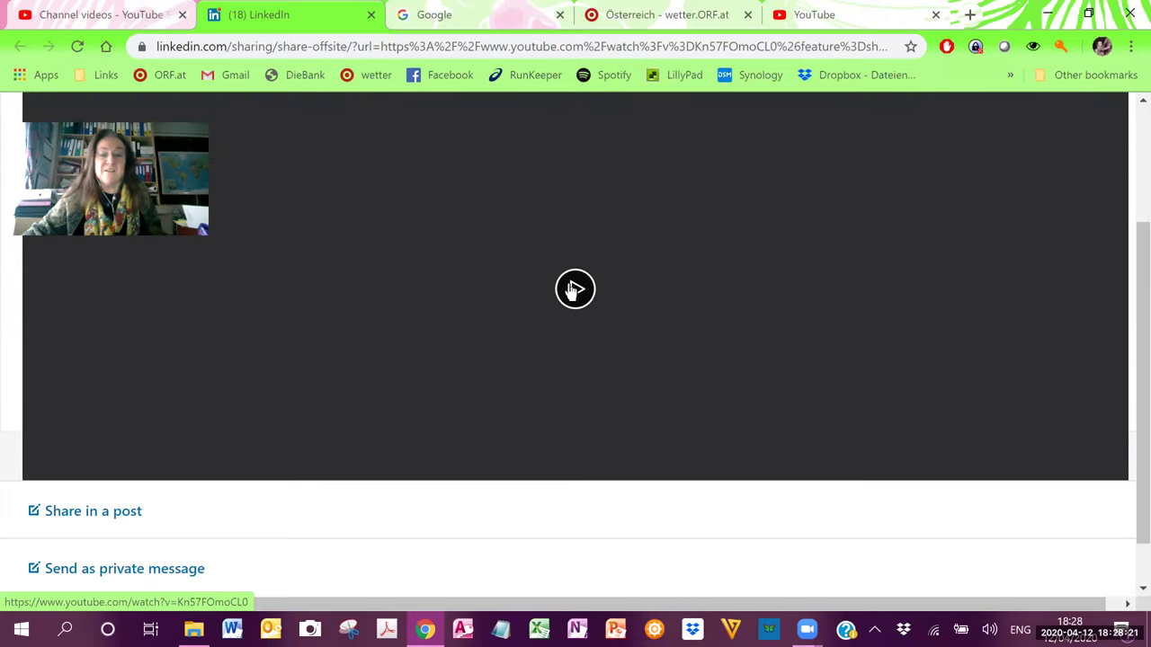
pyautogui.click(573, 290)
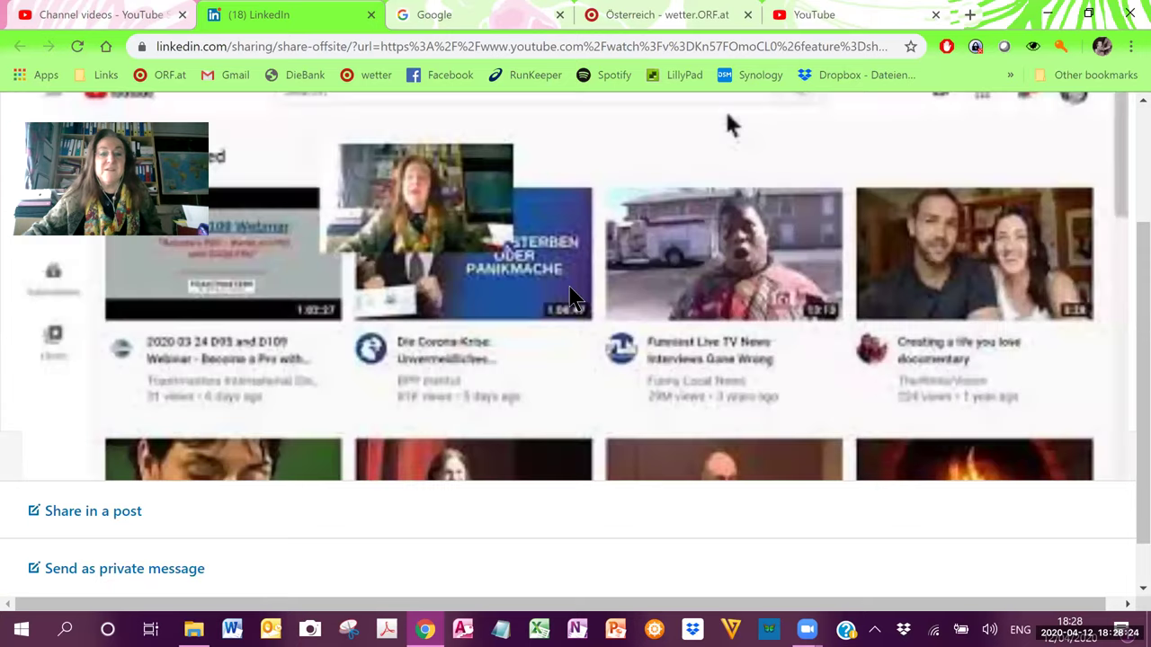
# Play the embedded preview on LinkedIn and add the video to Watch later.
pyautogui.click(576, 299)
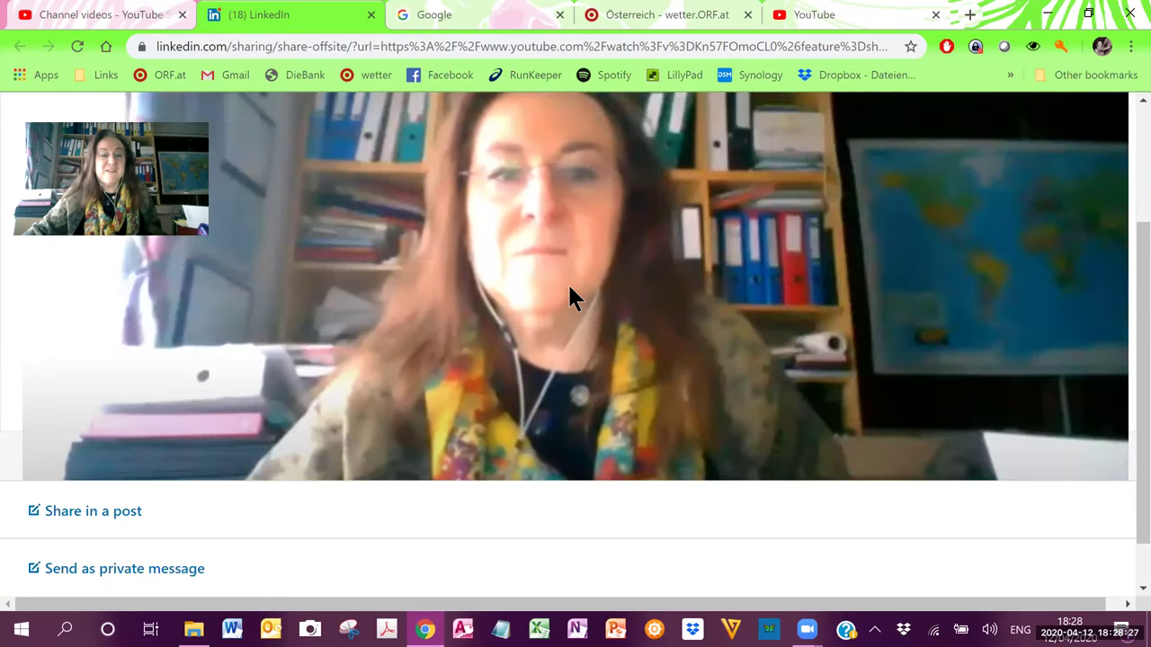
pyautogui.scroll(1, 680, 368)
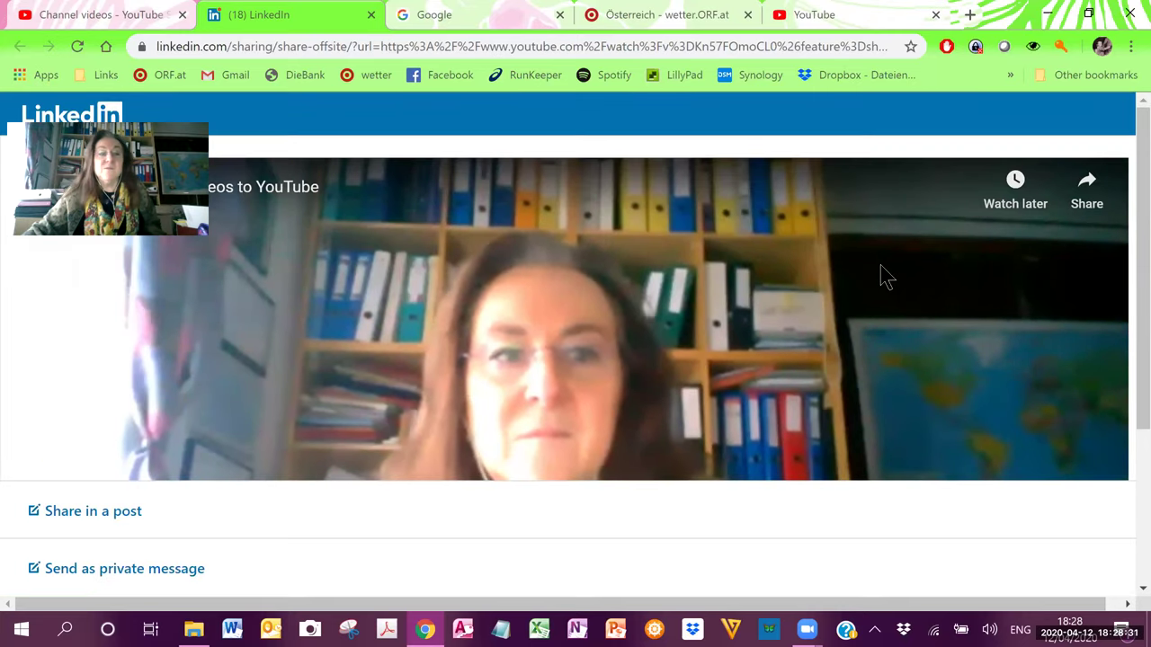
pyautogui.click(1022, 180)
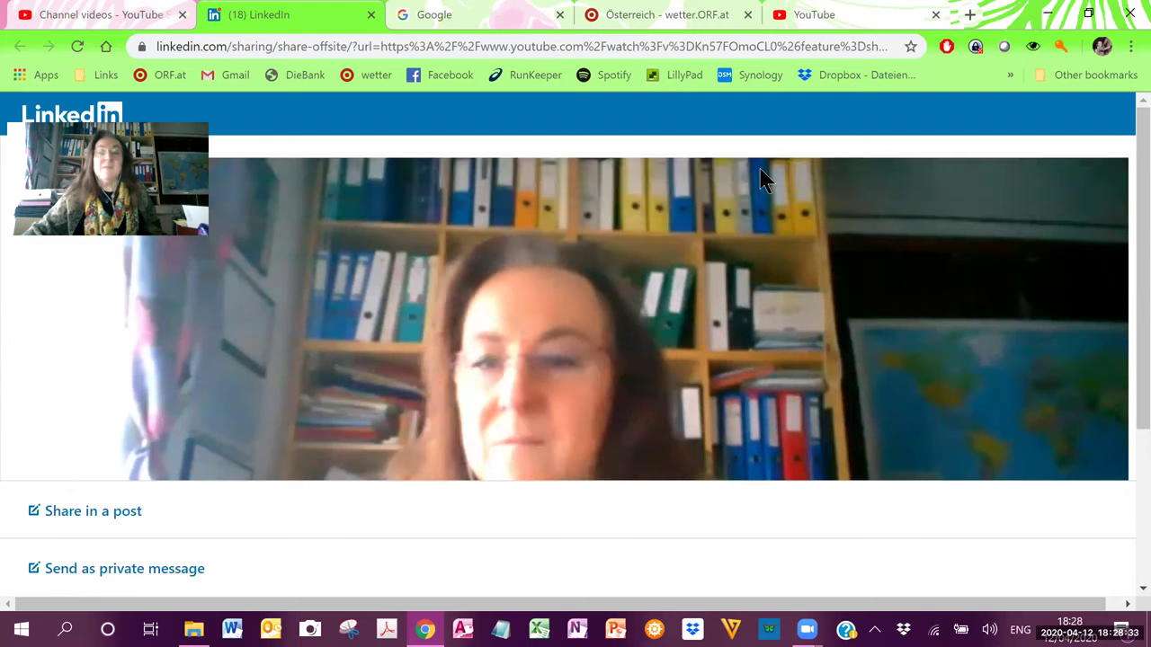
pyautogui.scroll(-2, 473, 226)
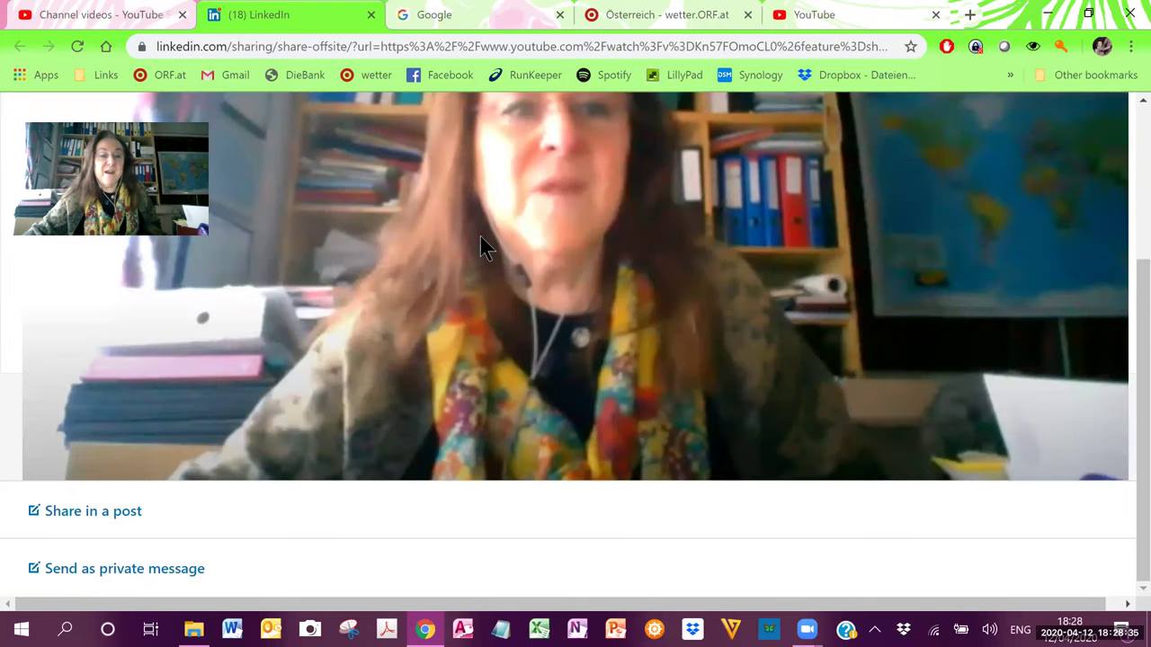
pyautogui.scroll(2, 565, 236)
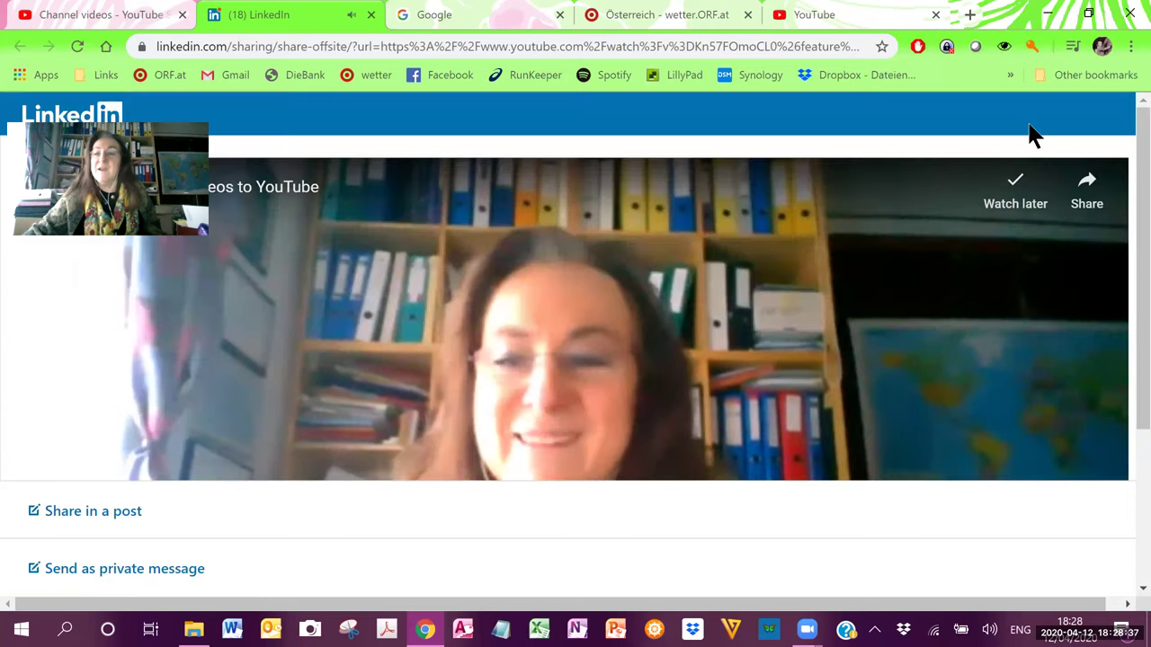
pyautogui.scroll(-1, 782, 269)
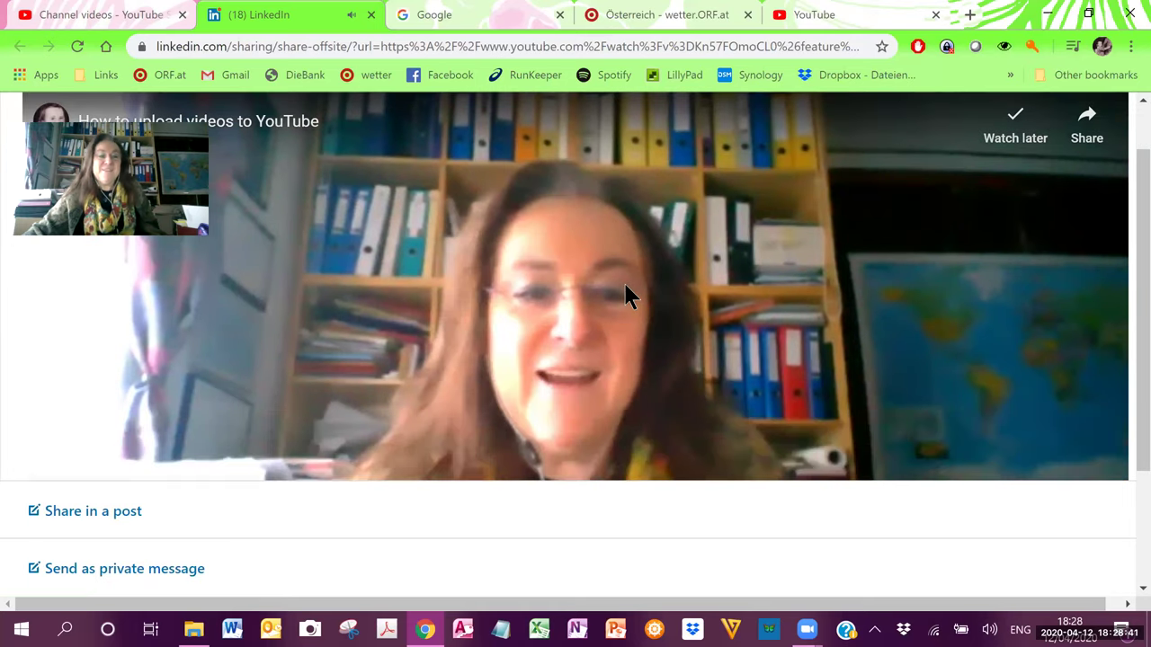
pyautogui.scroll(-2, 626, 297)
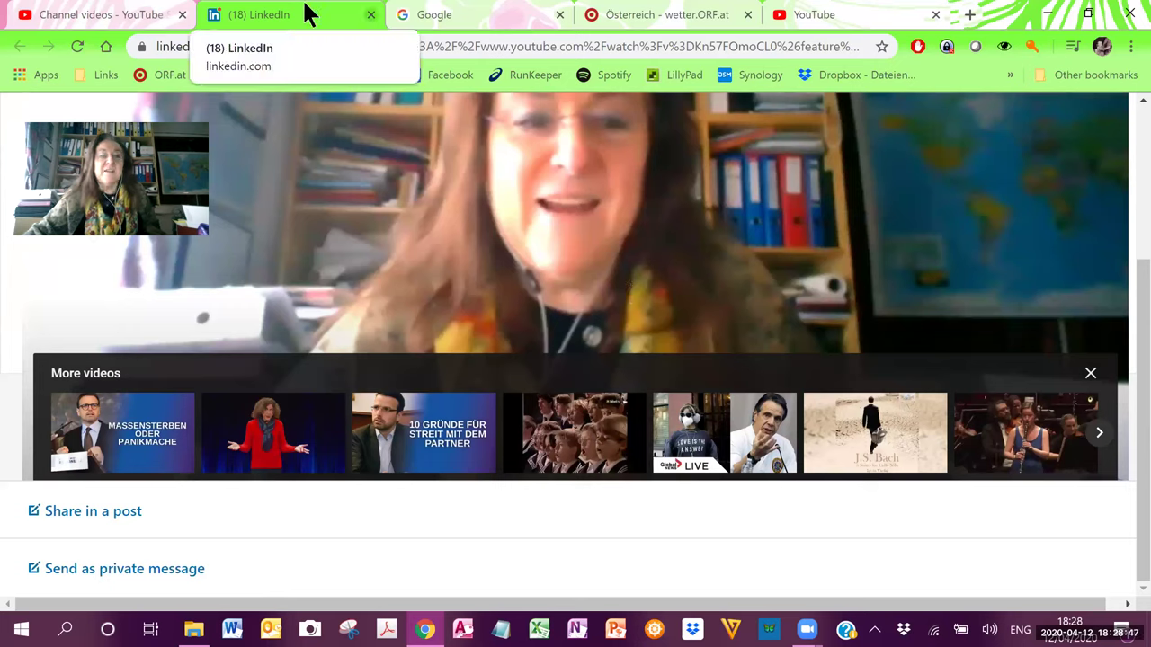
# Close the LinkedIn share tab and scroll the share options to open Facebook sharing.
pyautogui.hotkey('ctrl', 'w')
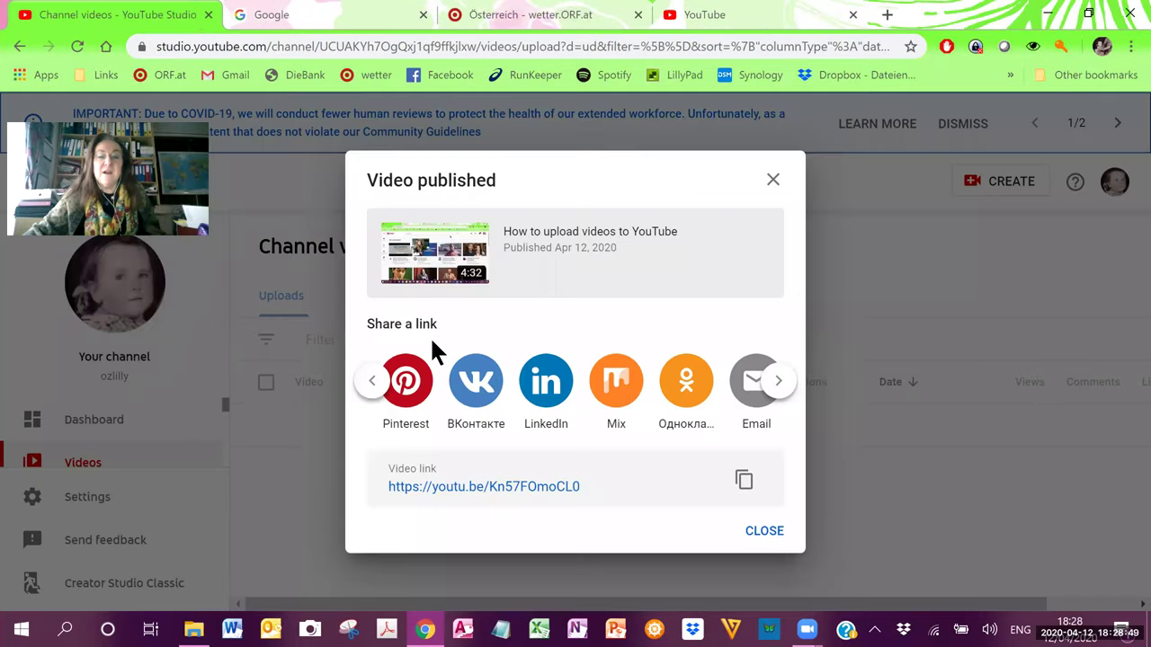
pyautogui.click(371, 385)
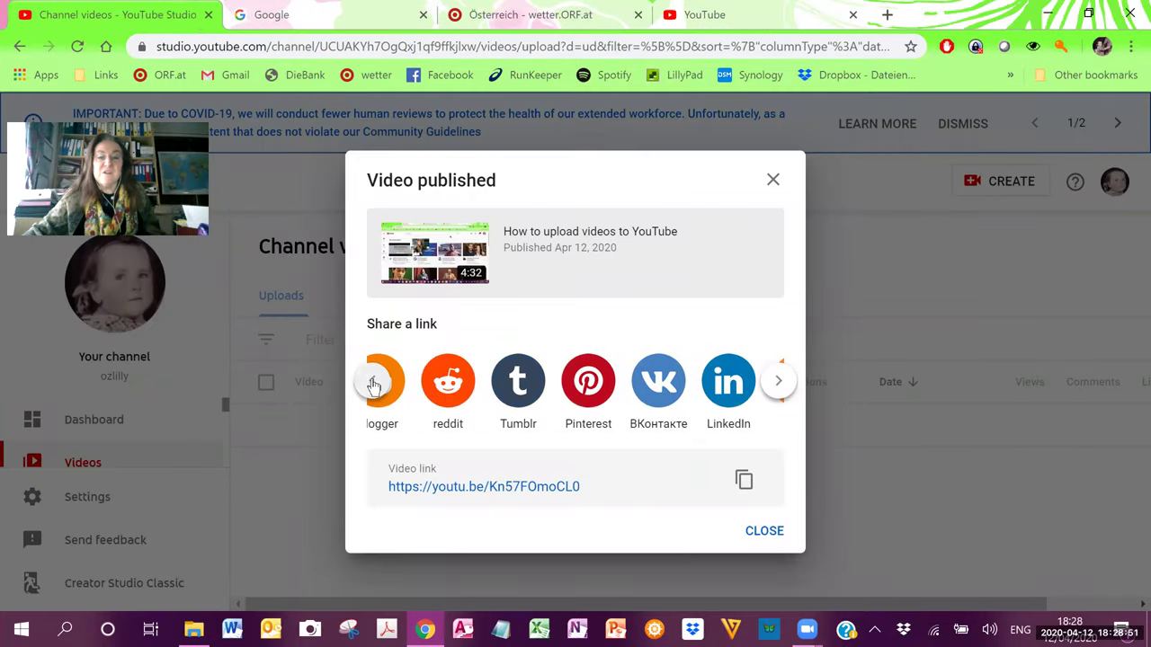
pyautogui.click(464, 389)
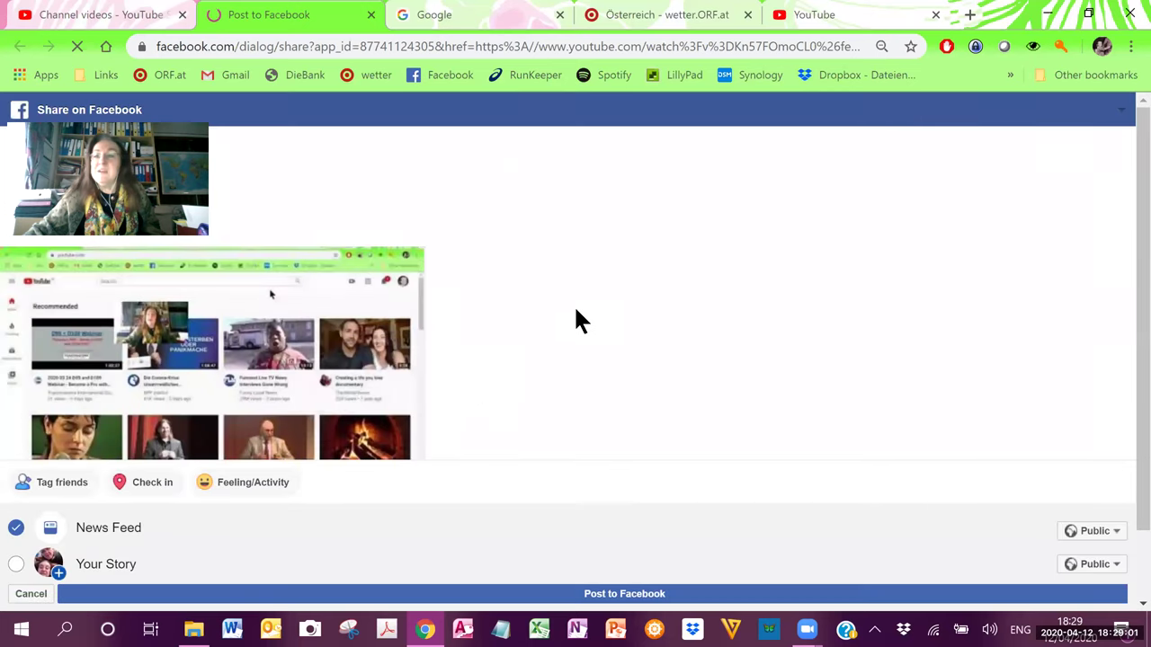
# Dismiss the Facebook account-switch prompt and stay on the unfinished share post.
pyautogui.click(1124, 115)
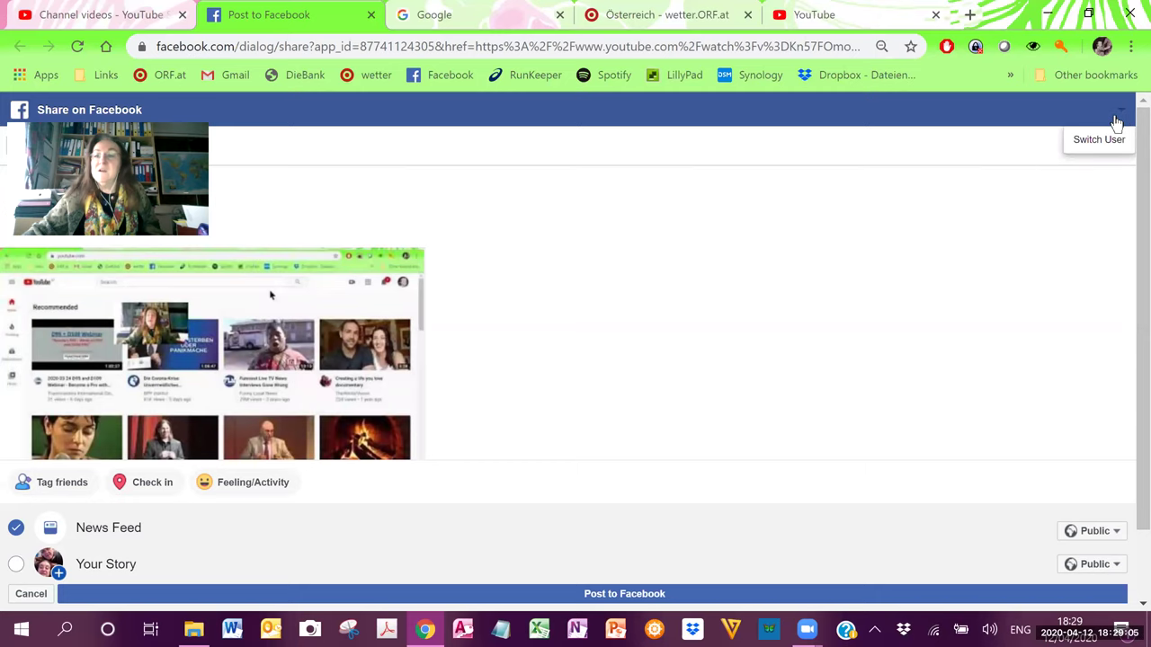
pyautogui.click(1104, 144)
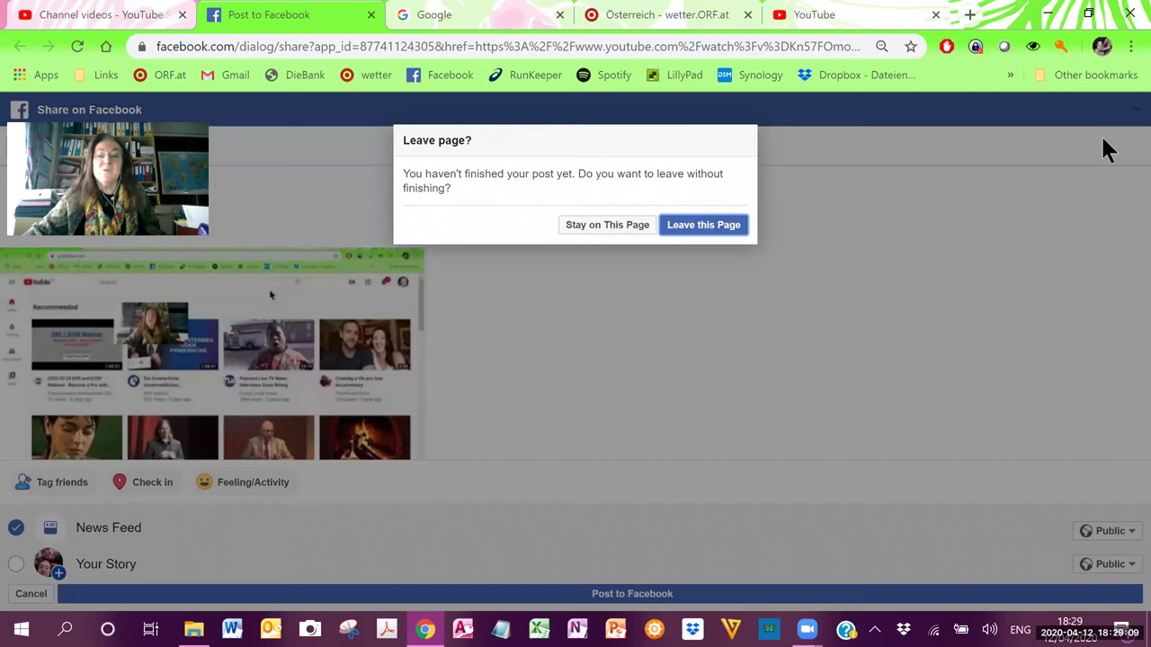
pyautogui.click(584, 224)
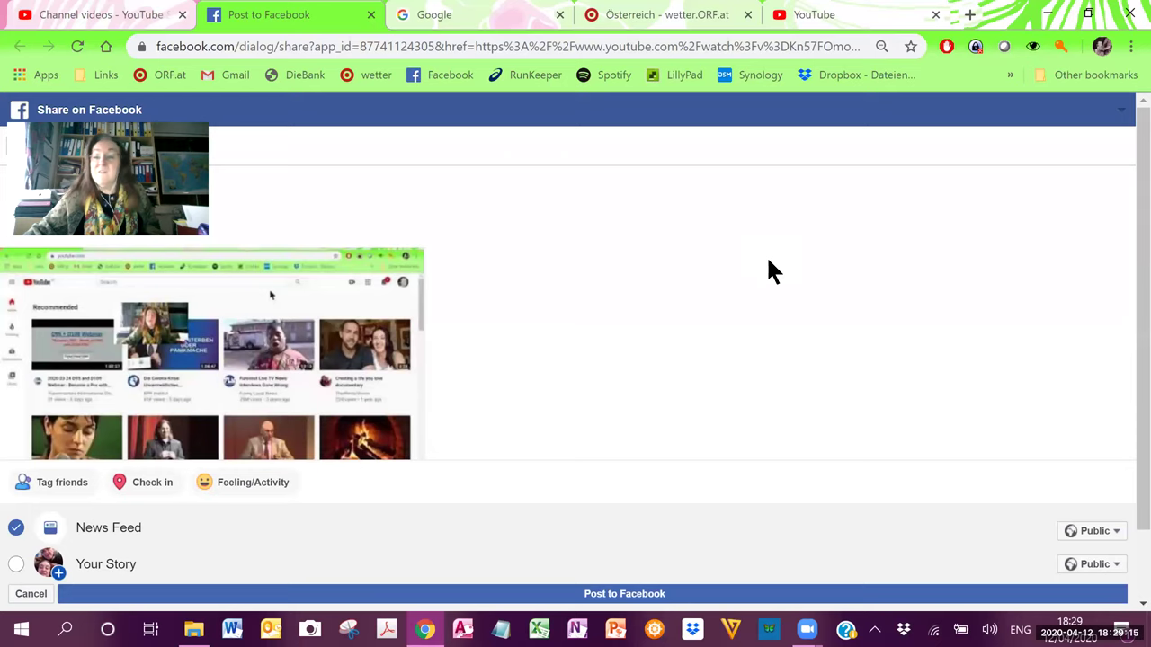
# Set the News Feed post audience to Public.
pyautogui.scroll(-2, 769, 270)
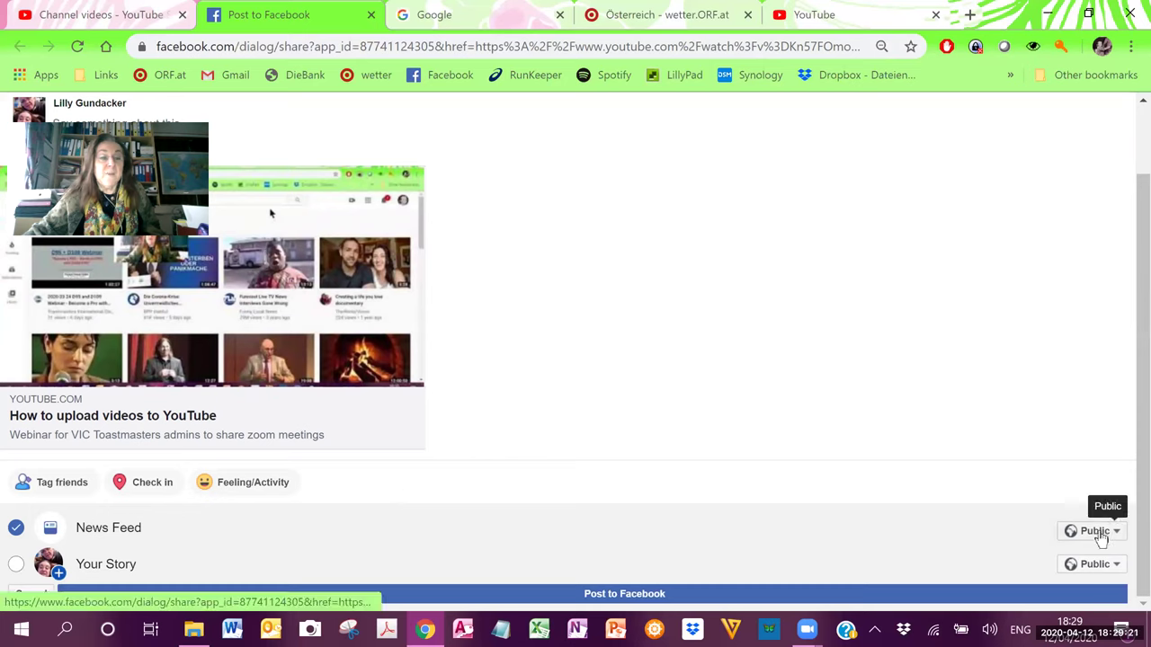
pyautogui.click(1099, 533)
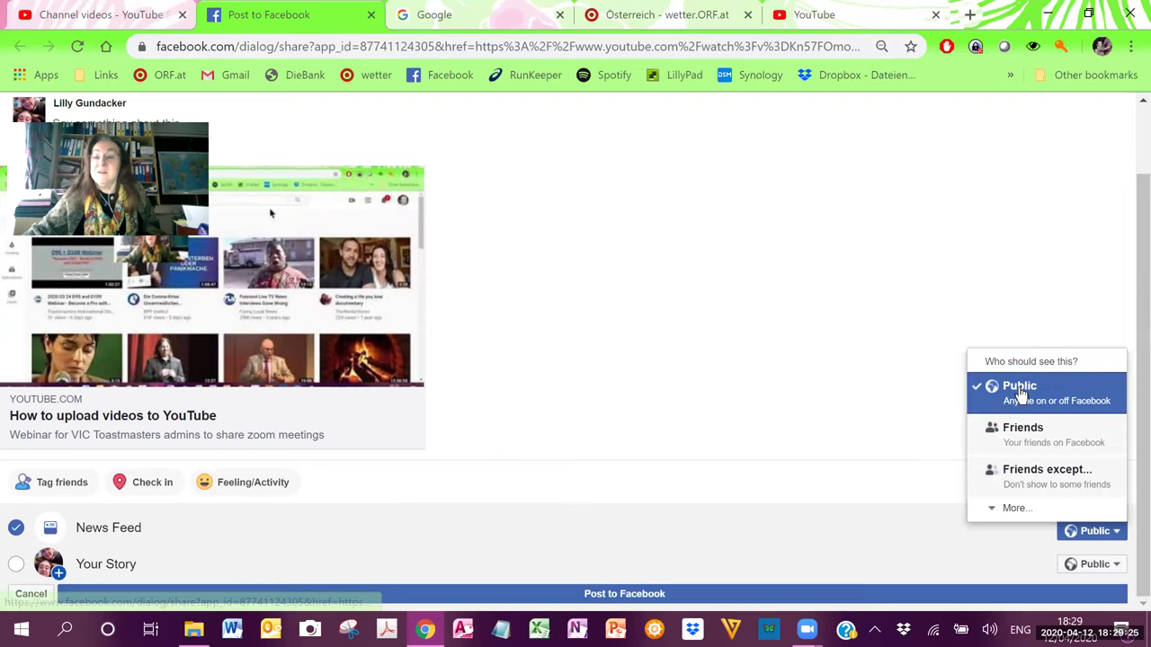
pyautogui.click(816, 361)
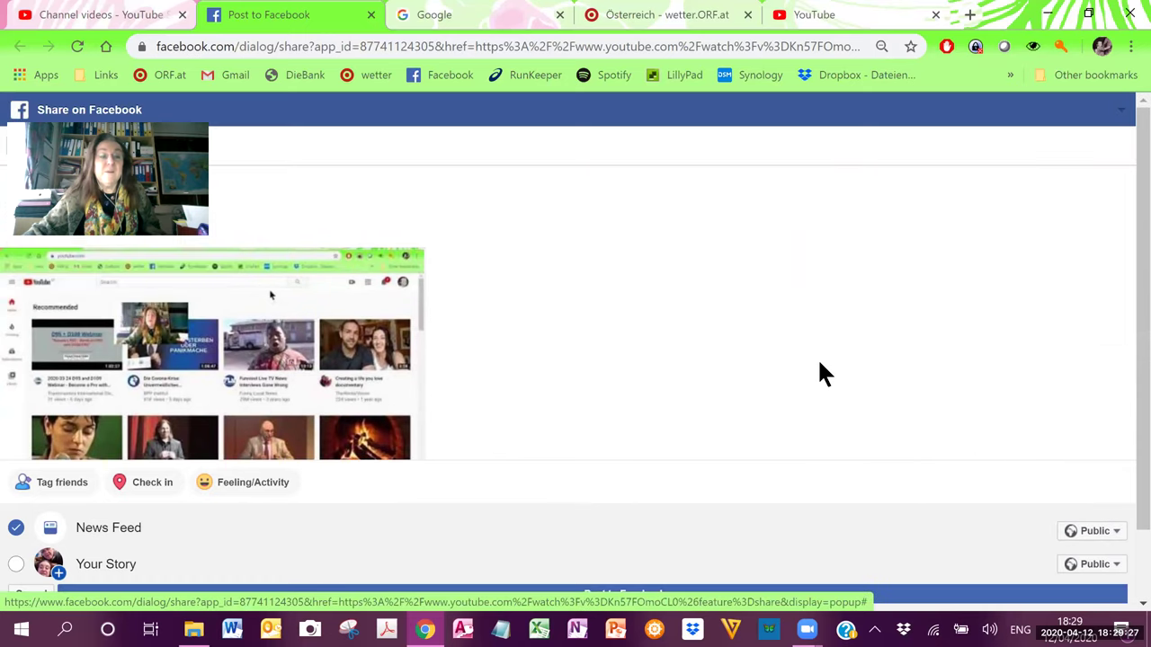